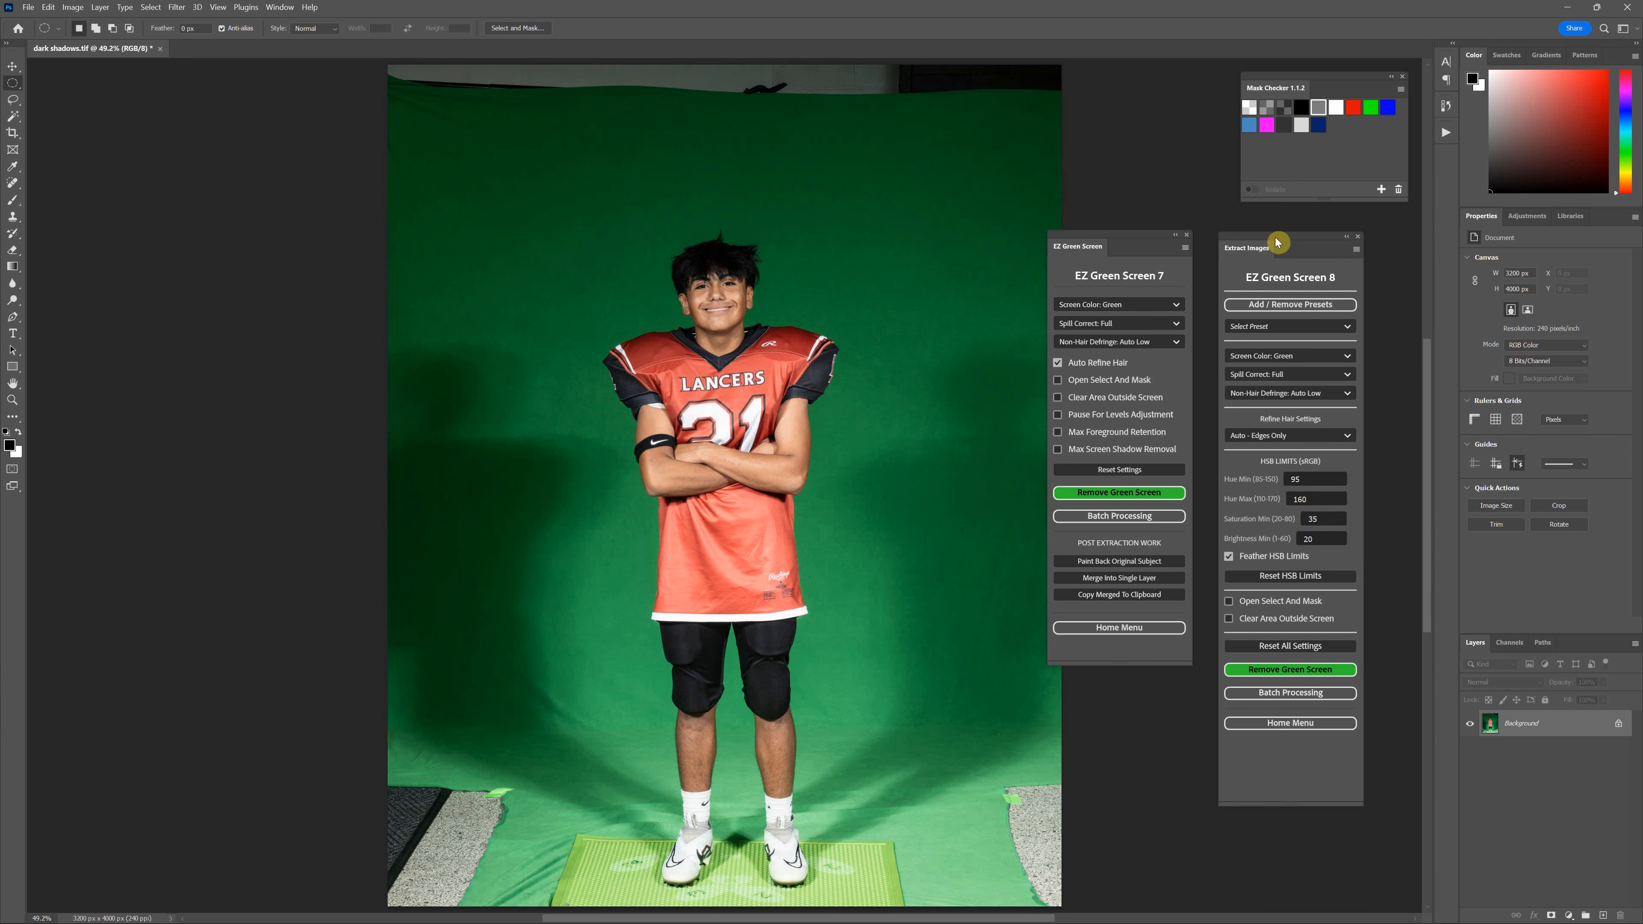
left_click_drag(1274, 237, 1278, 238)
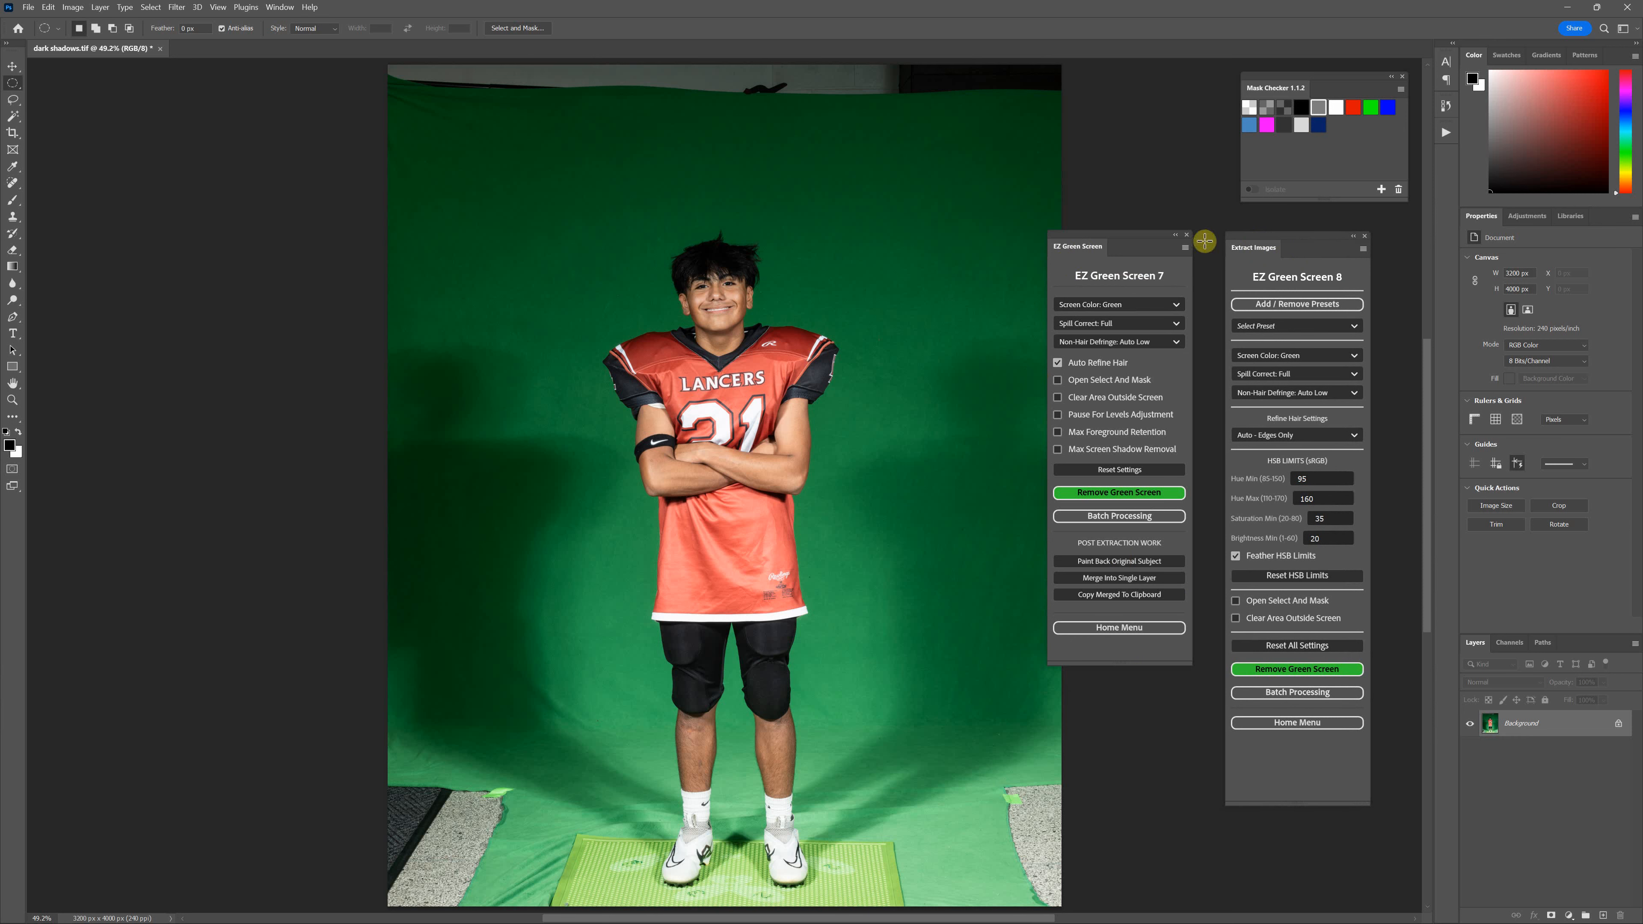
left_click_drag(1140, 238, 1139, 241)
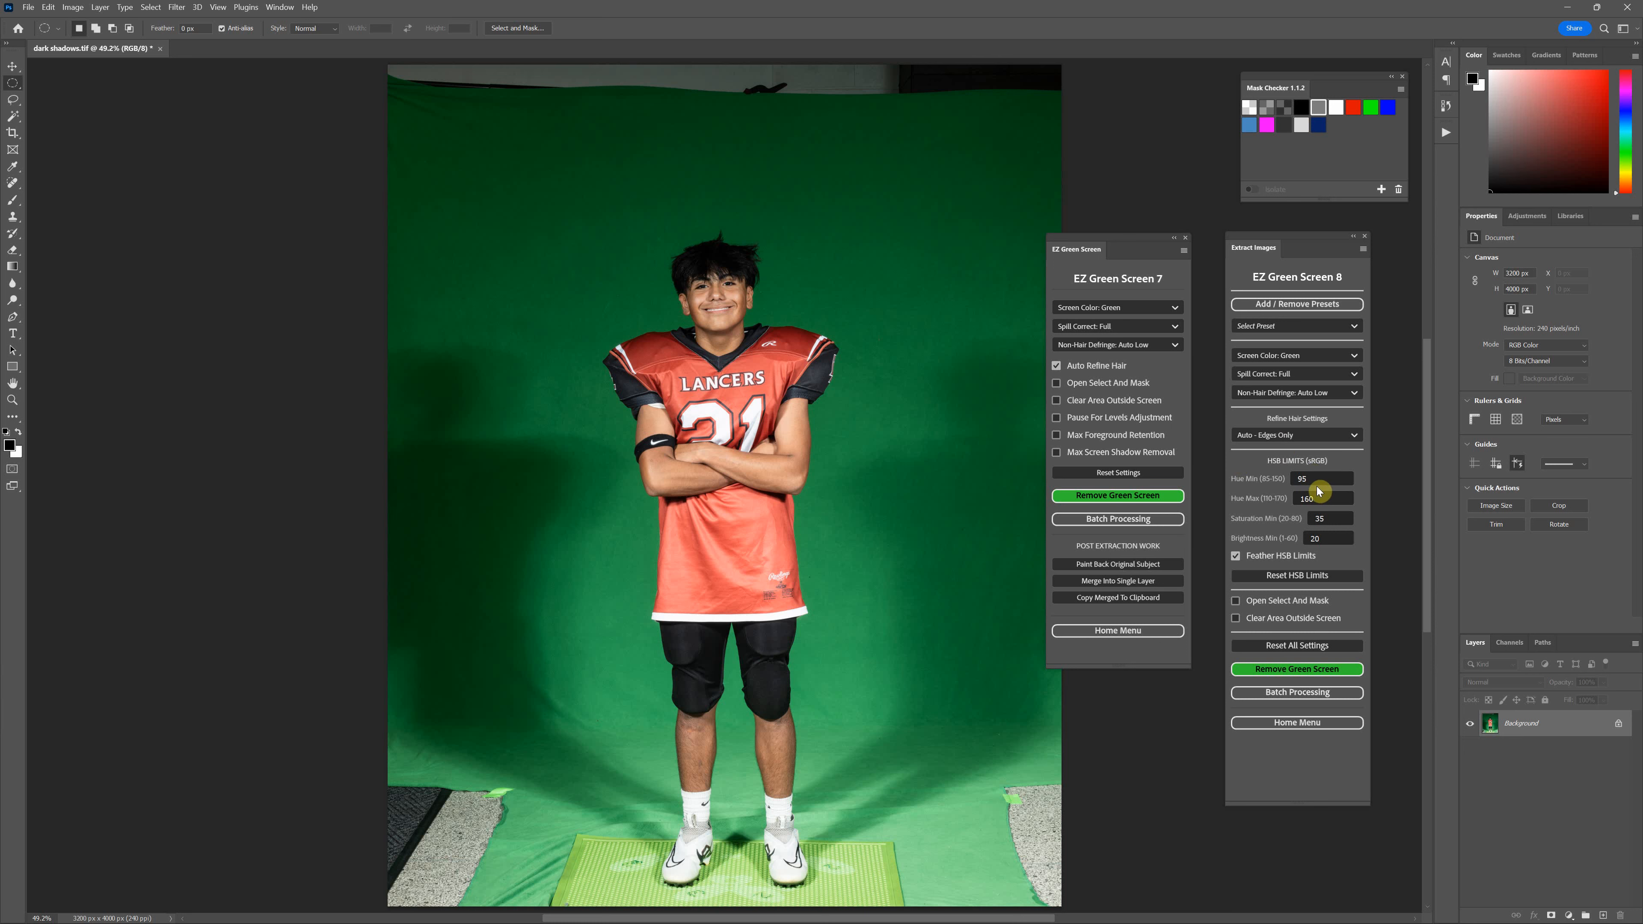
left_click_drag(1274, 235, 1314, 243)
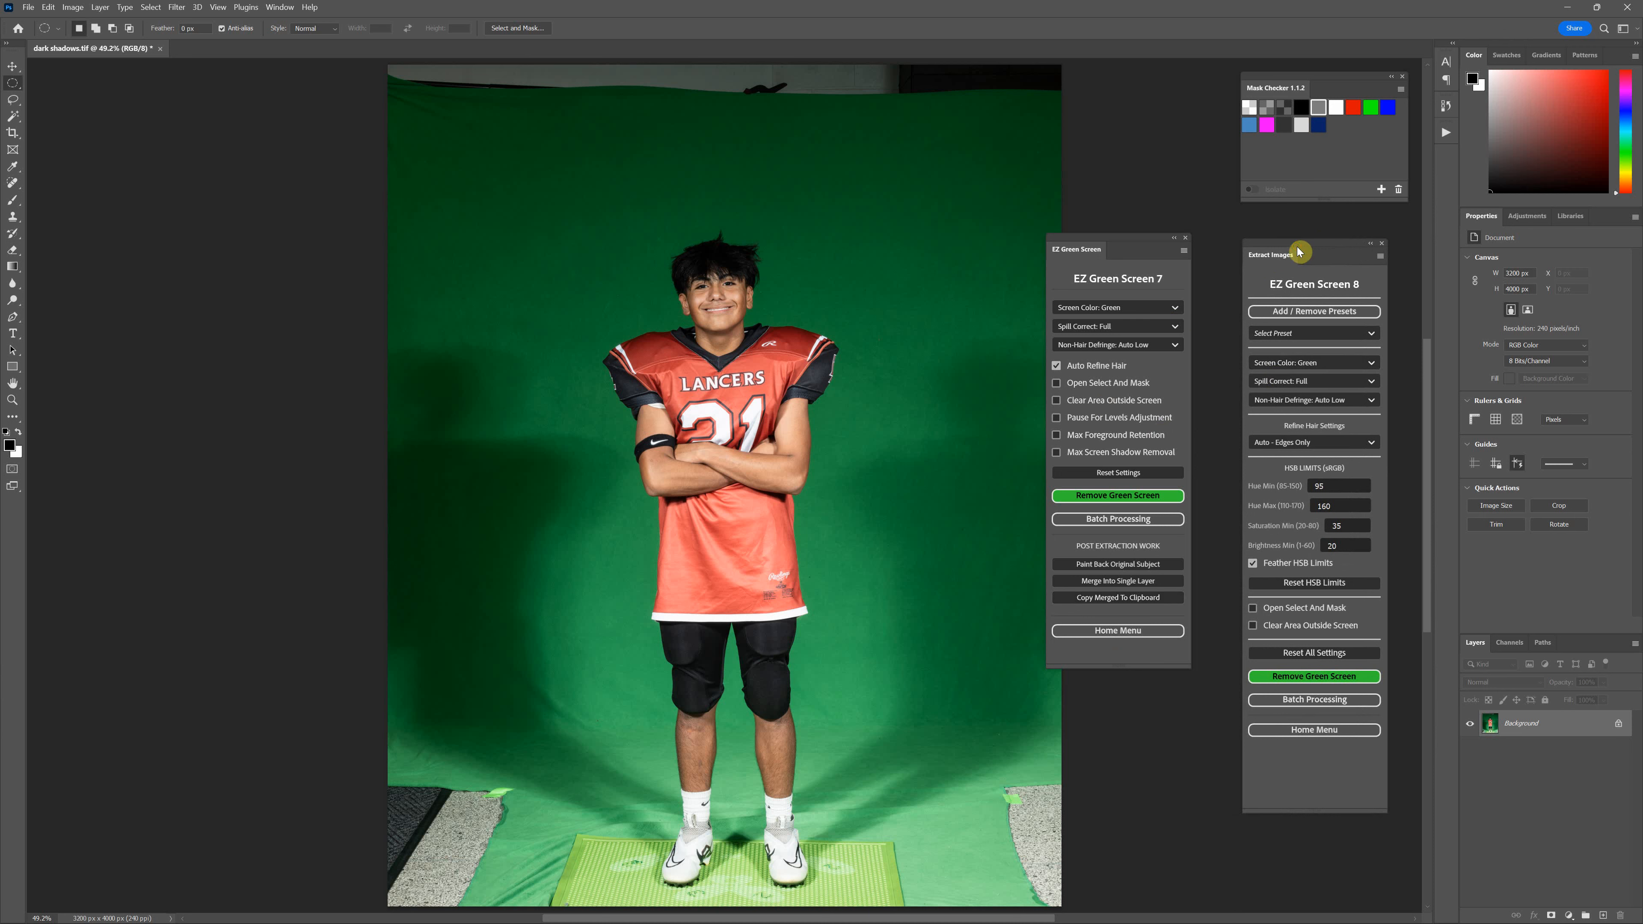
left_click_drag(1290, 251, 1274, 245)
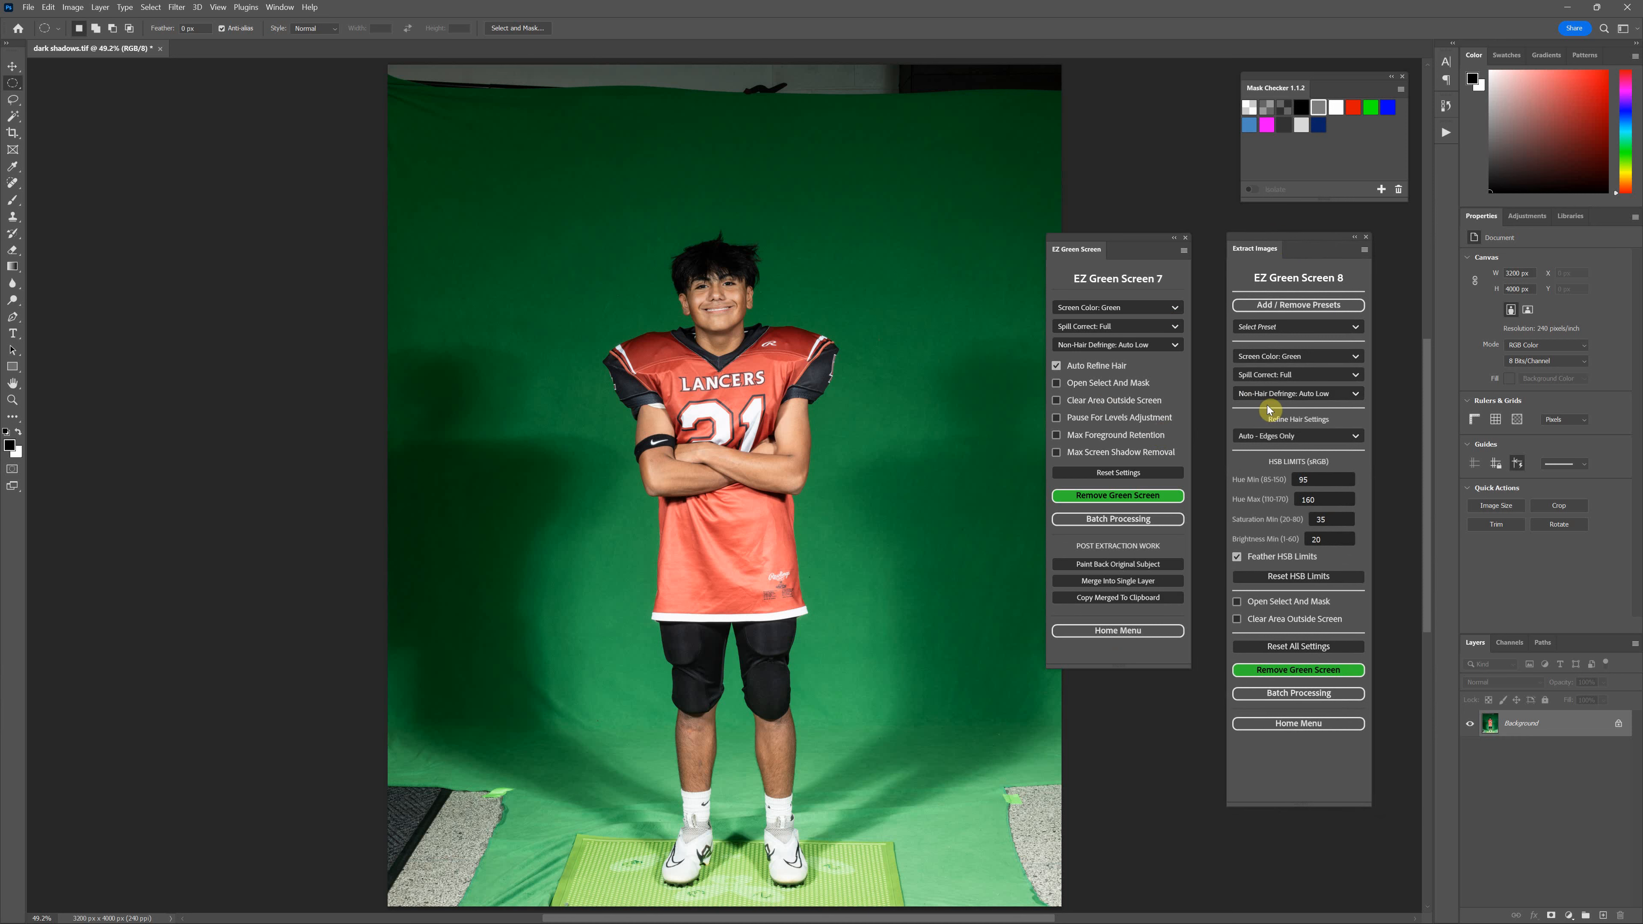
Step: Show the EZ Green Screen 8 Touchup Editing Helper, look over its viewing, selection and mask trimming tools, and close it
left_click(240, 8)
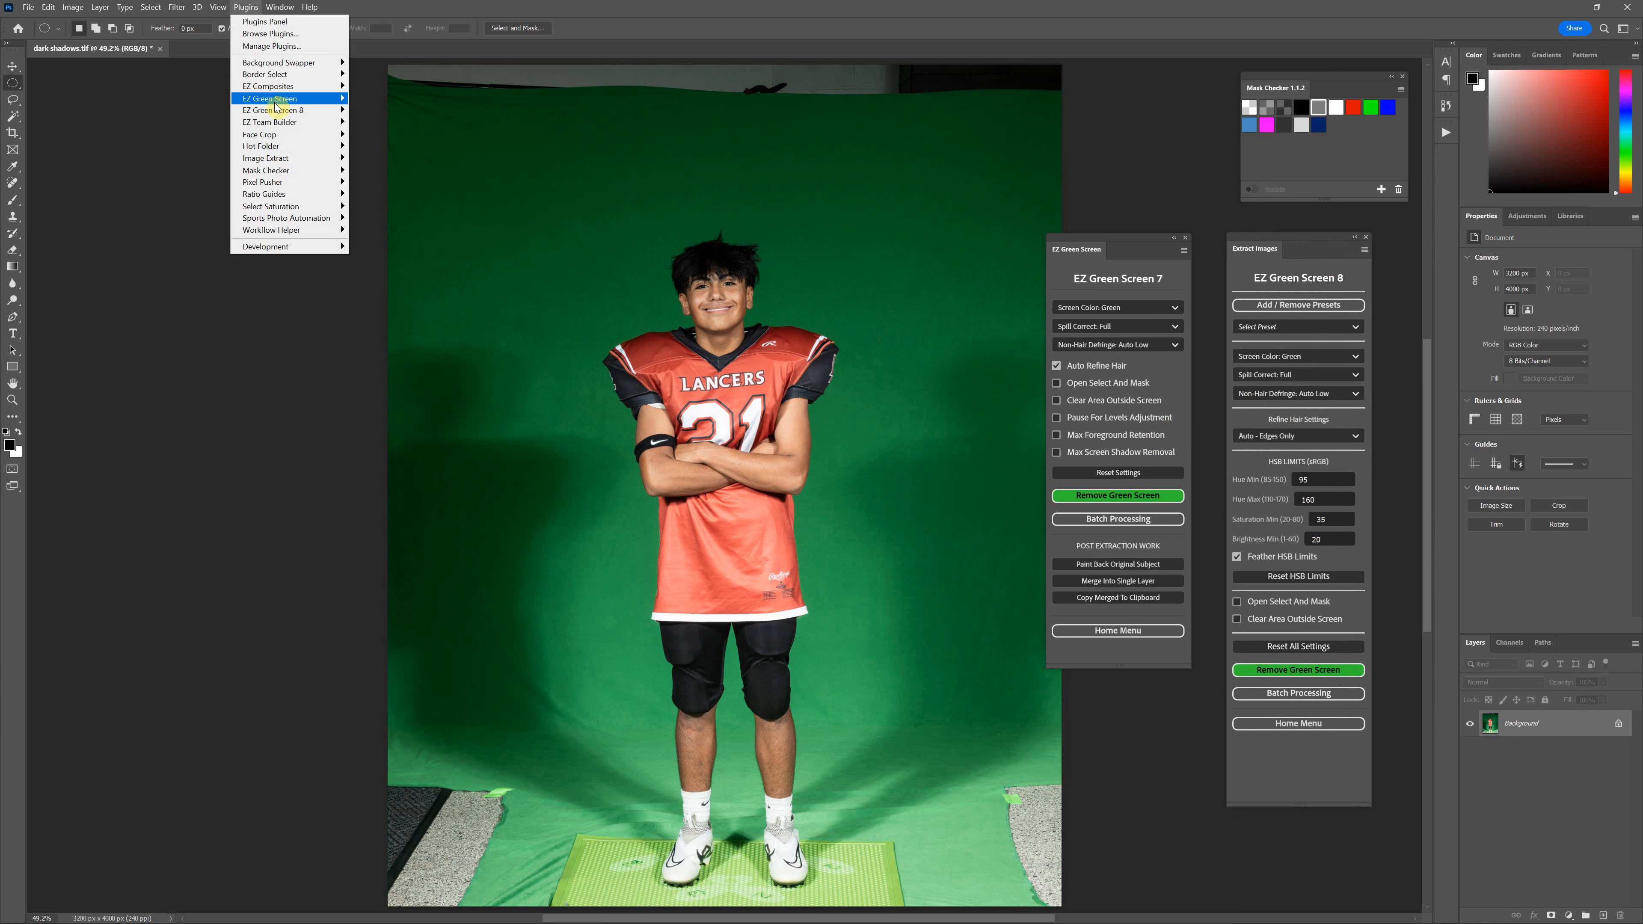
mouse_move(277, 102)
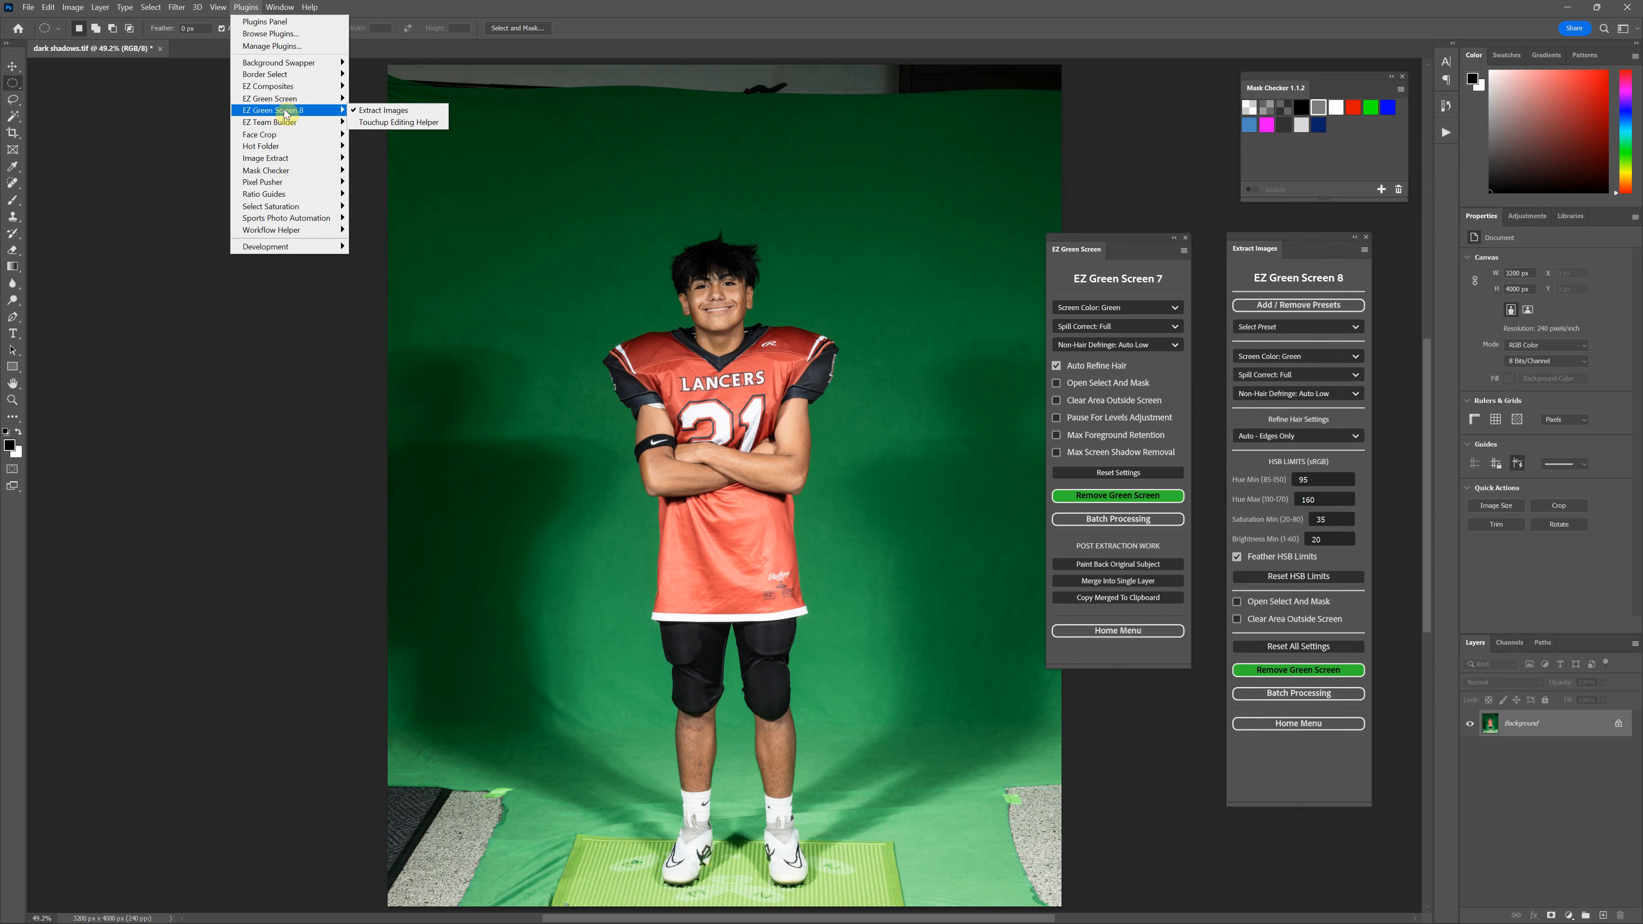
left_click(384, 121)
left_click_drag(924, 319, 945, 297)
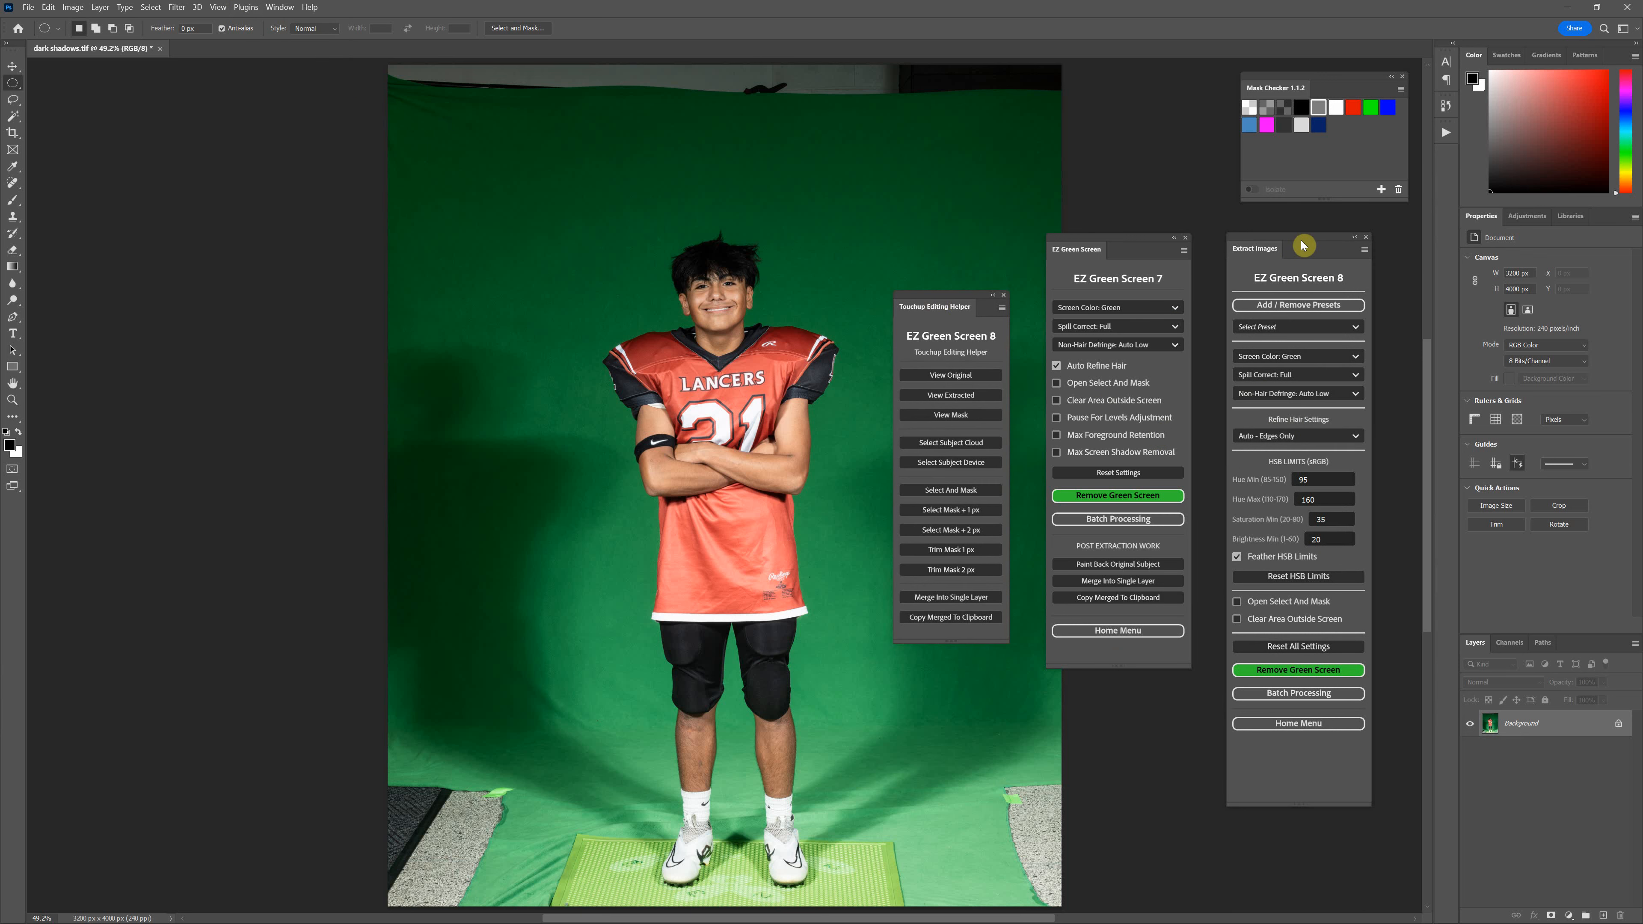
left_click_drag(1302, 245, 1311, 243)
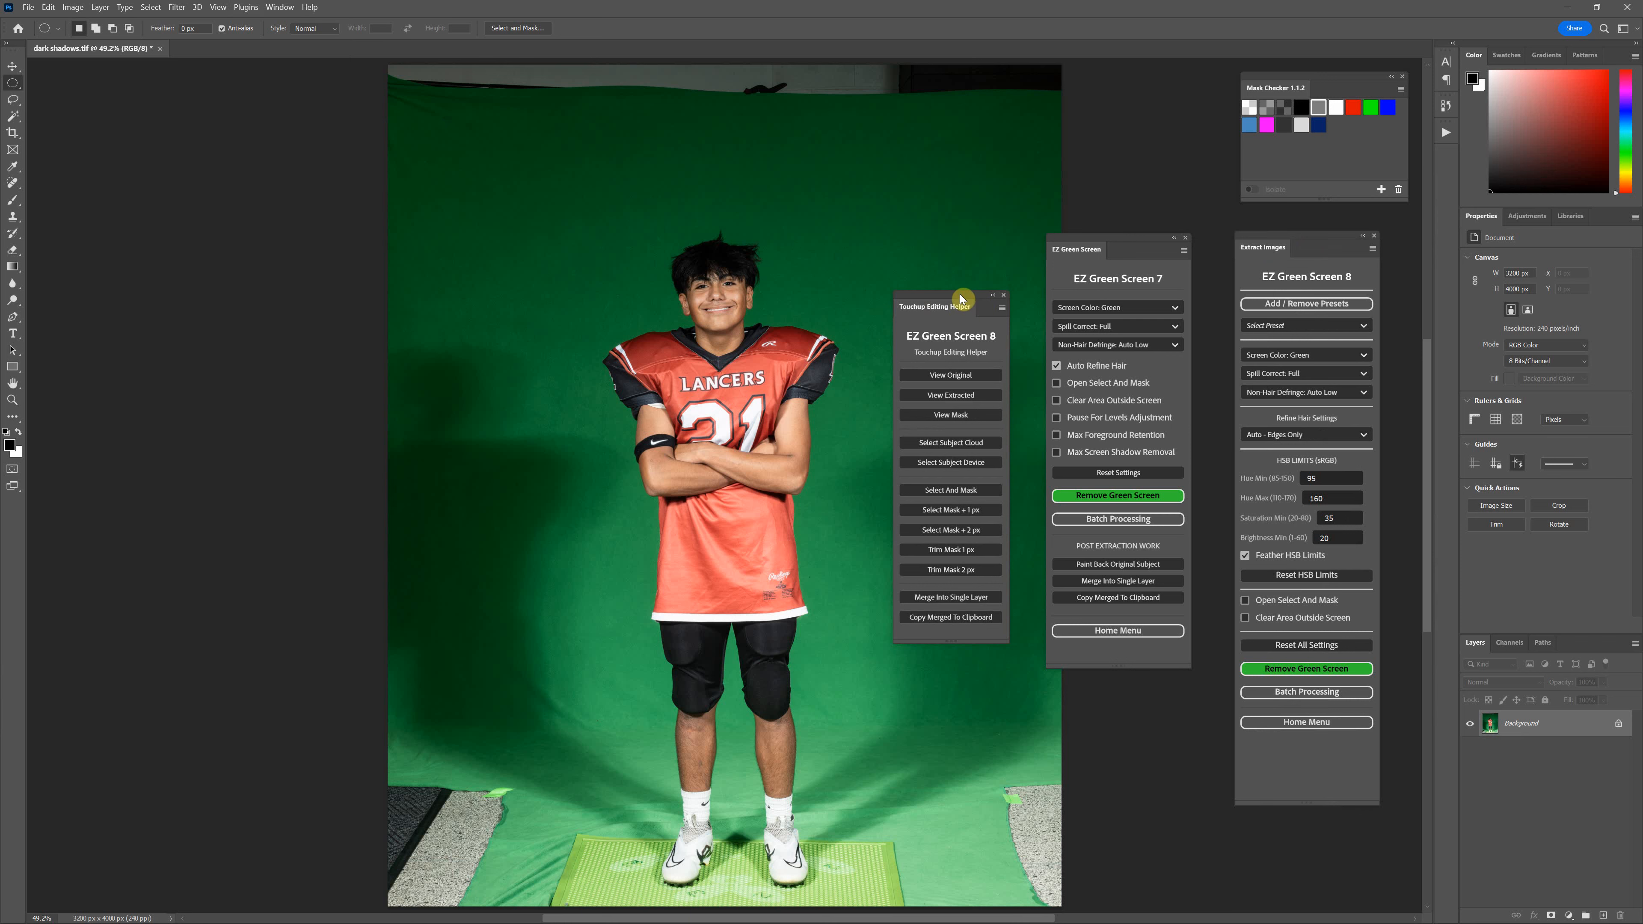
left_click_drag(961, 294, 965, 260)
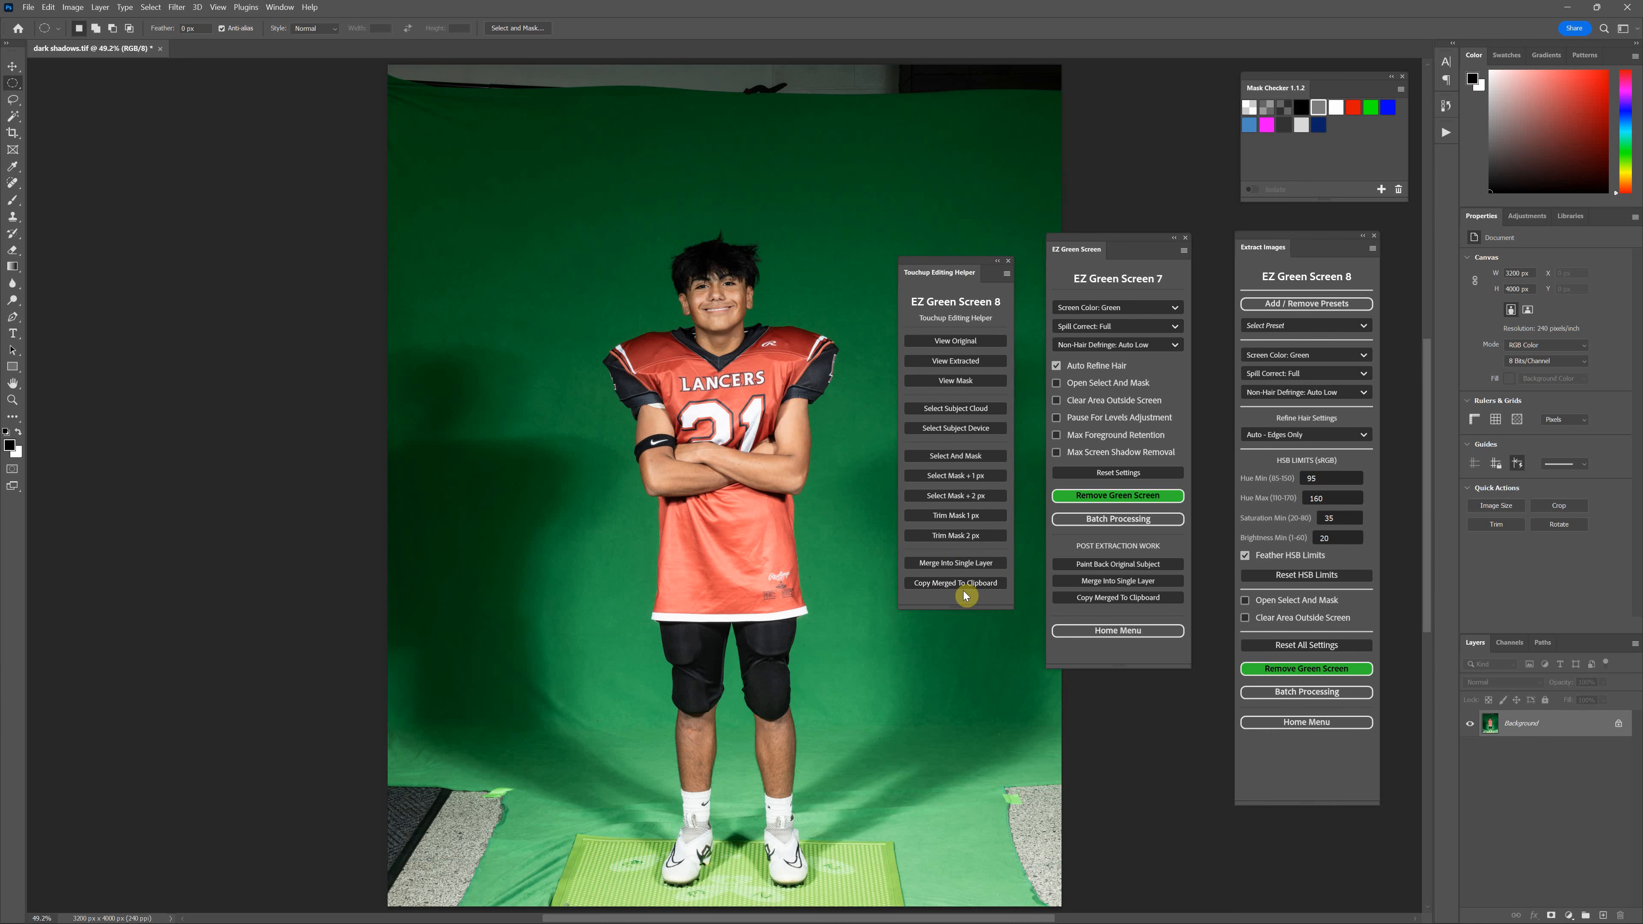
mouse_move(963, 262)
left_mouse_down()
mouse_move(989, 260)
mouse_move(939, 259)
left_mouse_up()
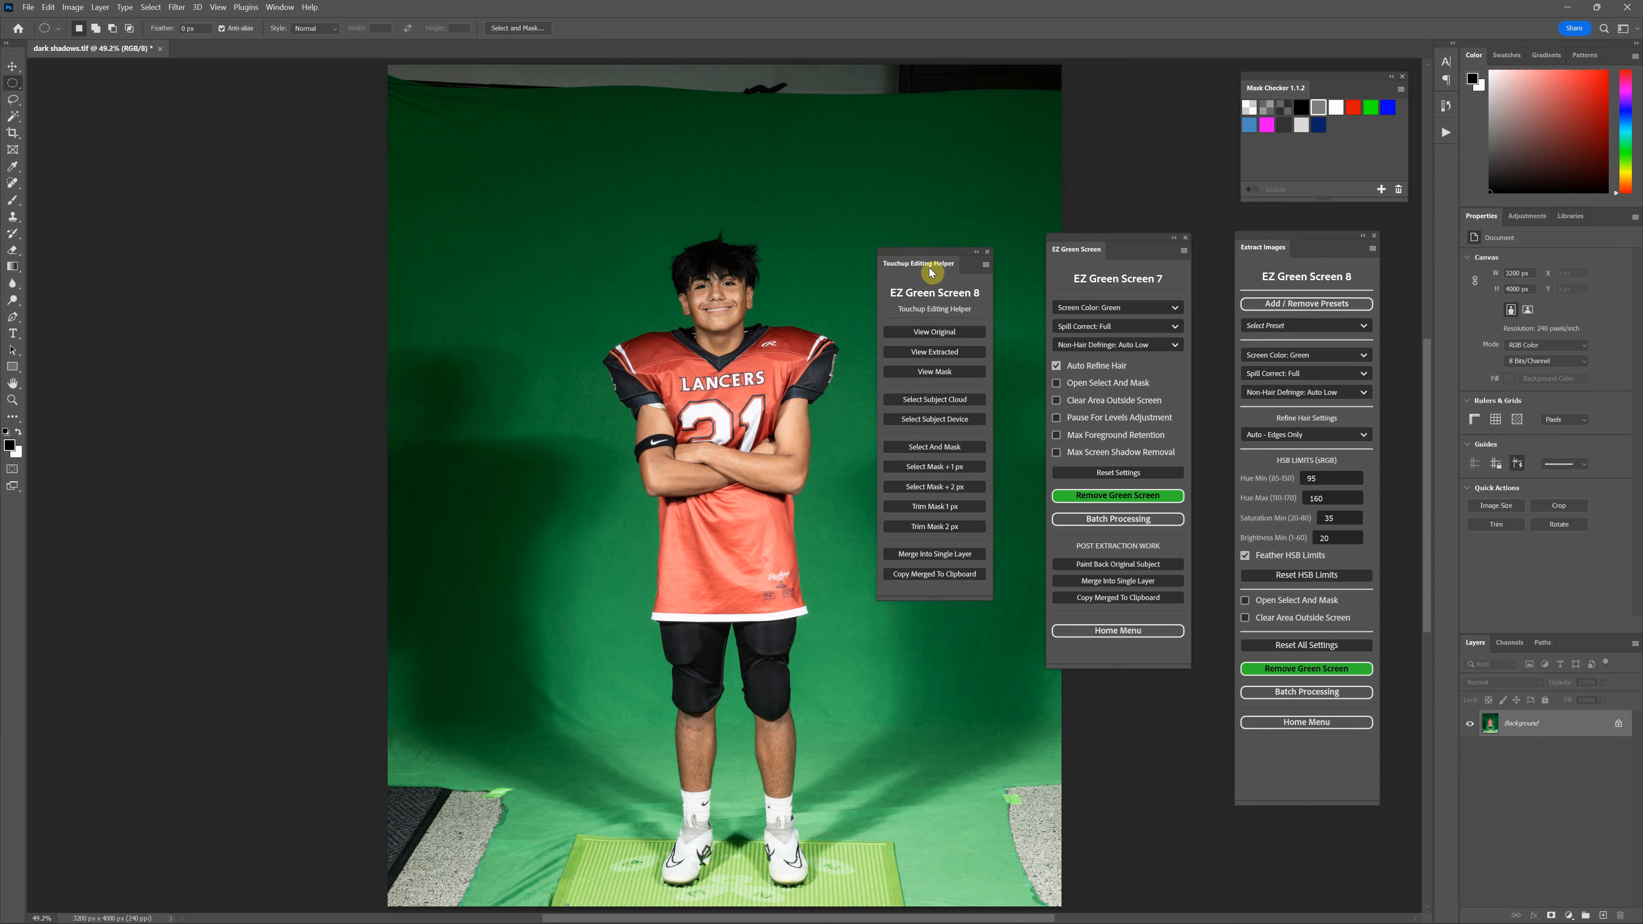
left_click(988, 251)
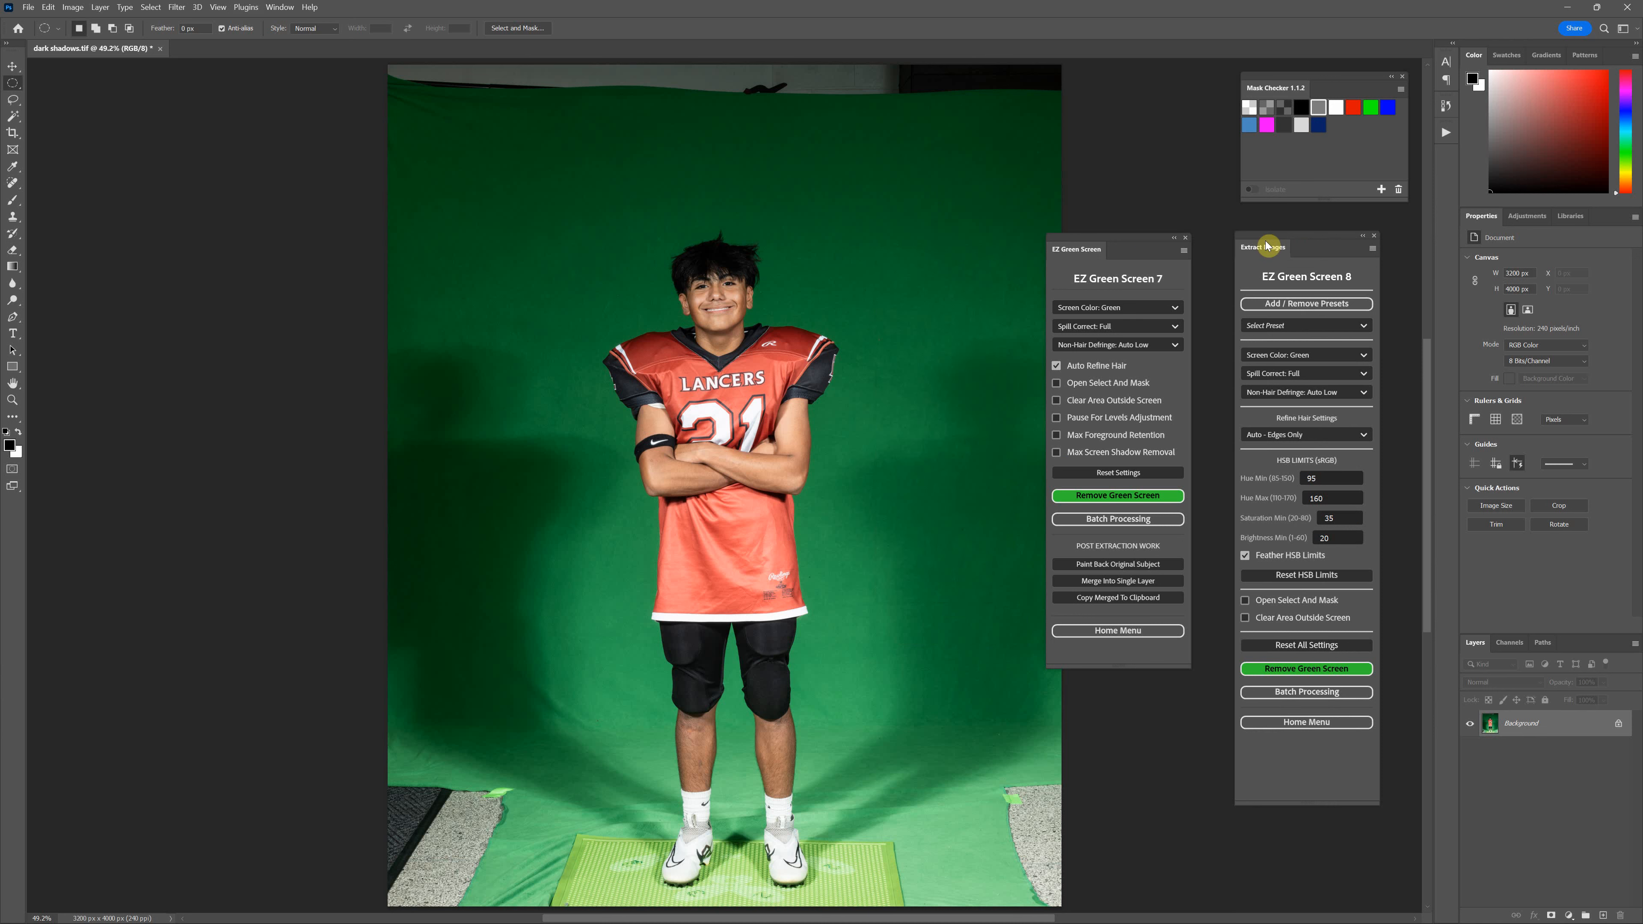
Step: Place the Extract Images panel beside EZ Green Screen 7, and examine its preset management options and saved preset list without applying a preset
left_click_drag(1318, 244, 1284, 239)
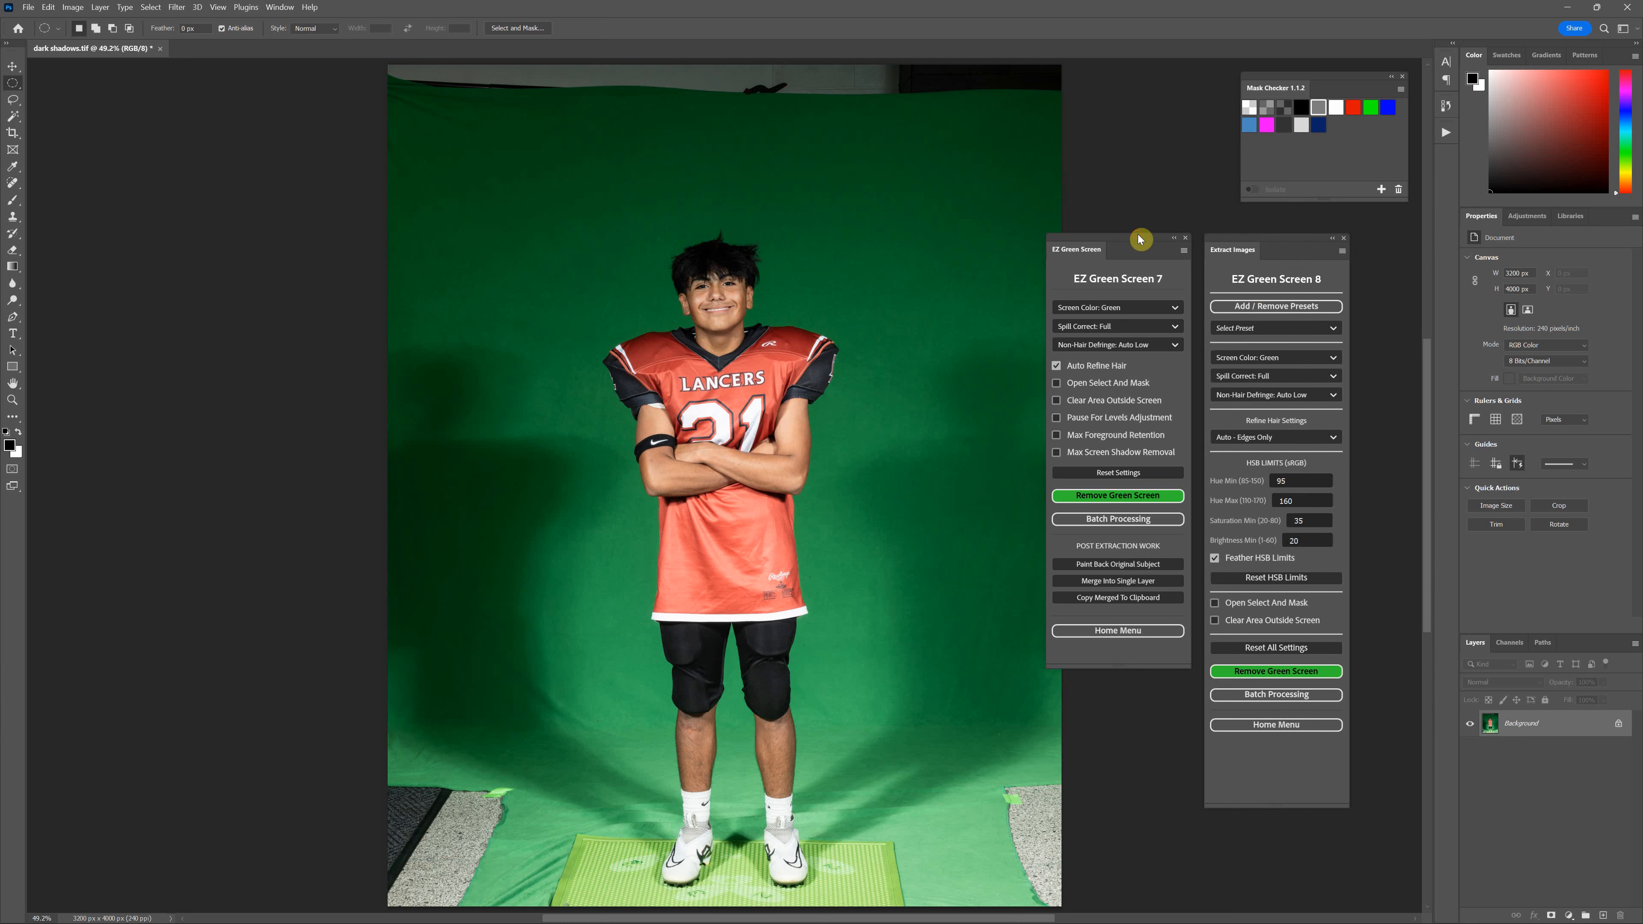
mouse_move(1137, 235)
left_mouse_down()
mouse_move(1139, 300)
mouse_move(1136, 259)
left_mouse_up()
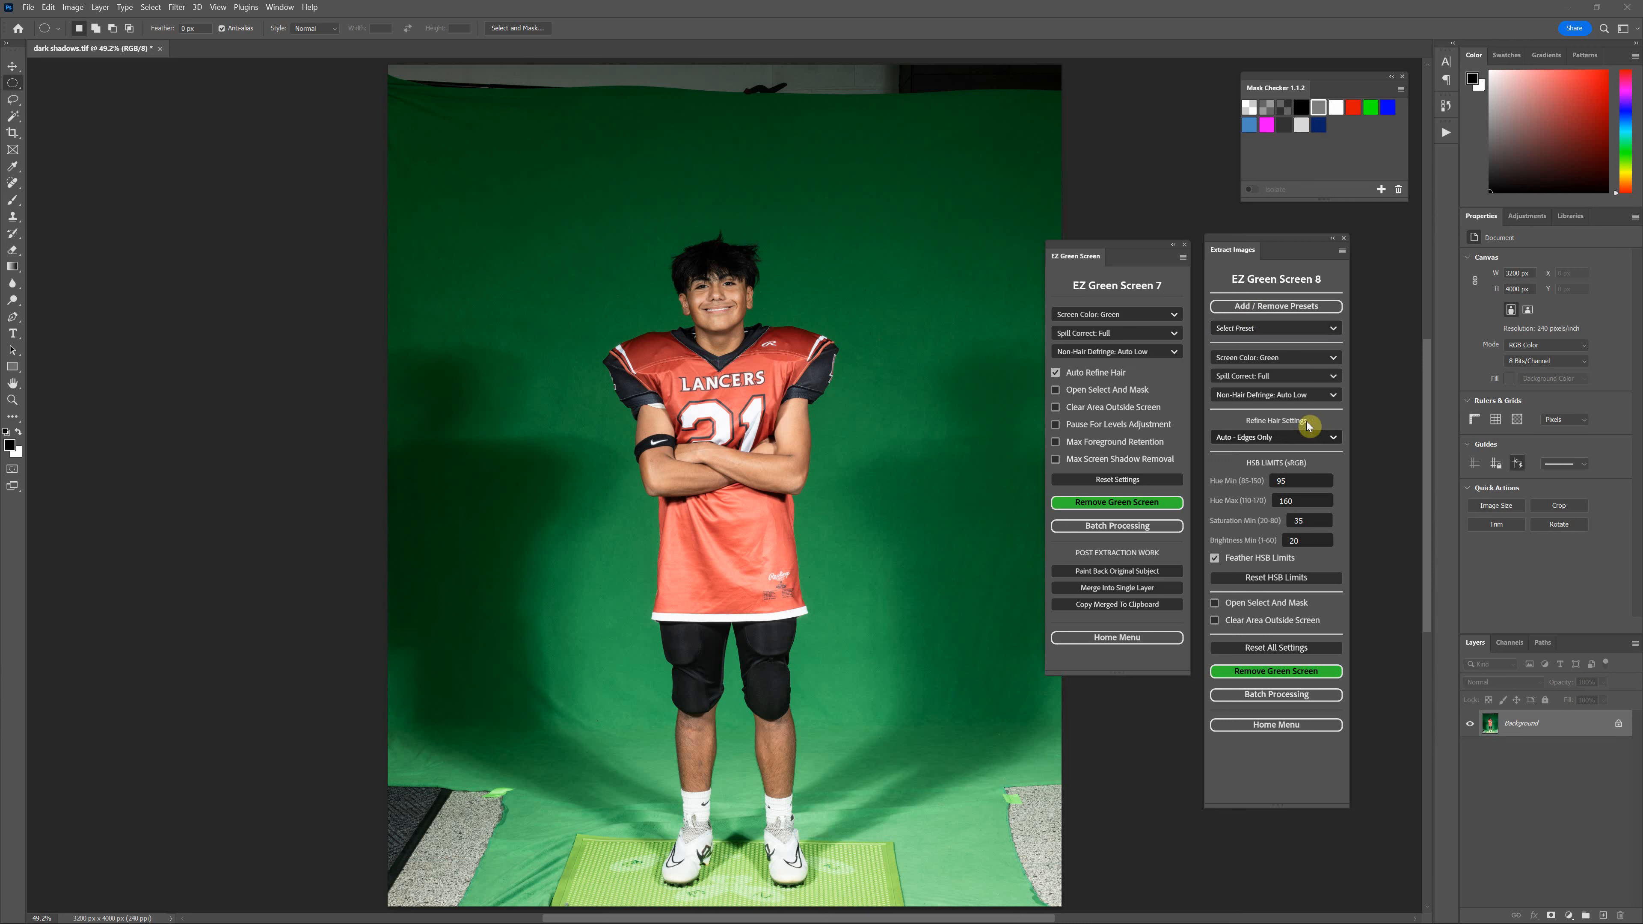
left_click(1259, 306)
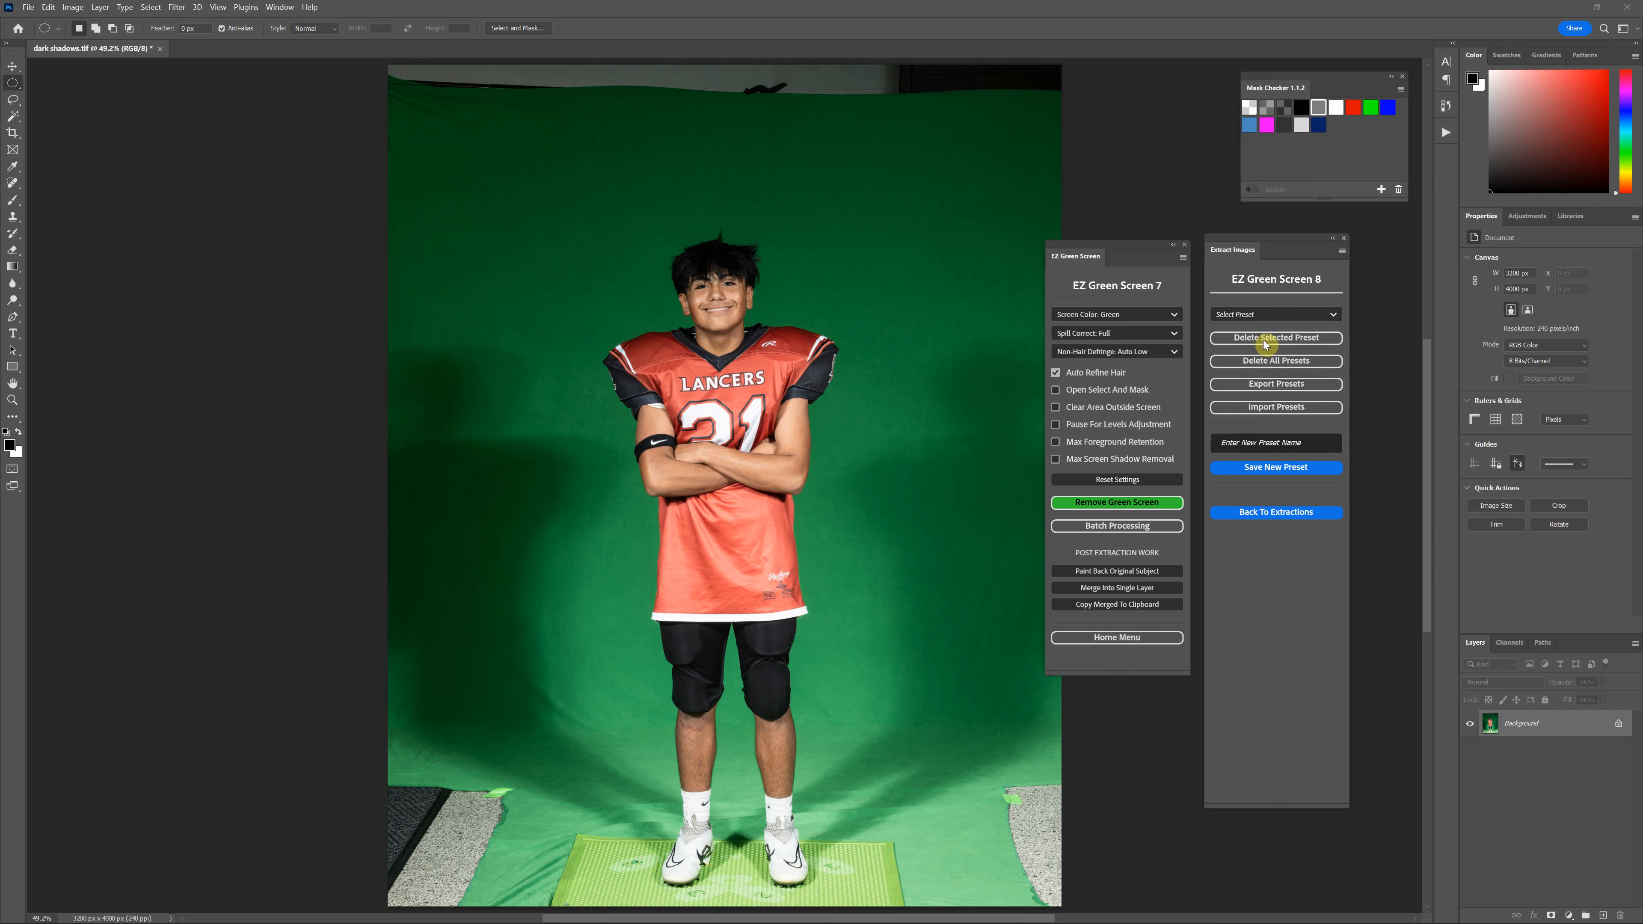
left_click(1255, 443)
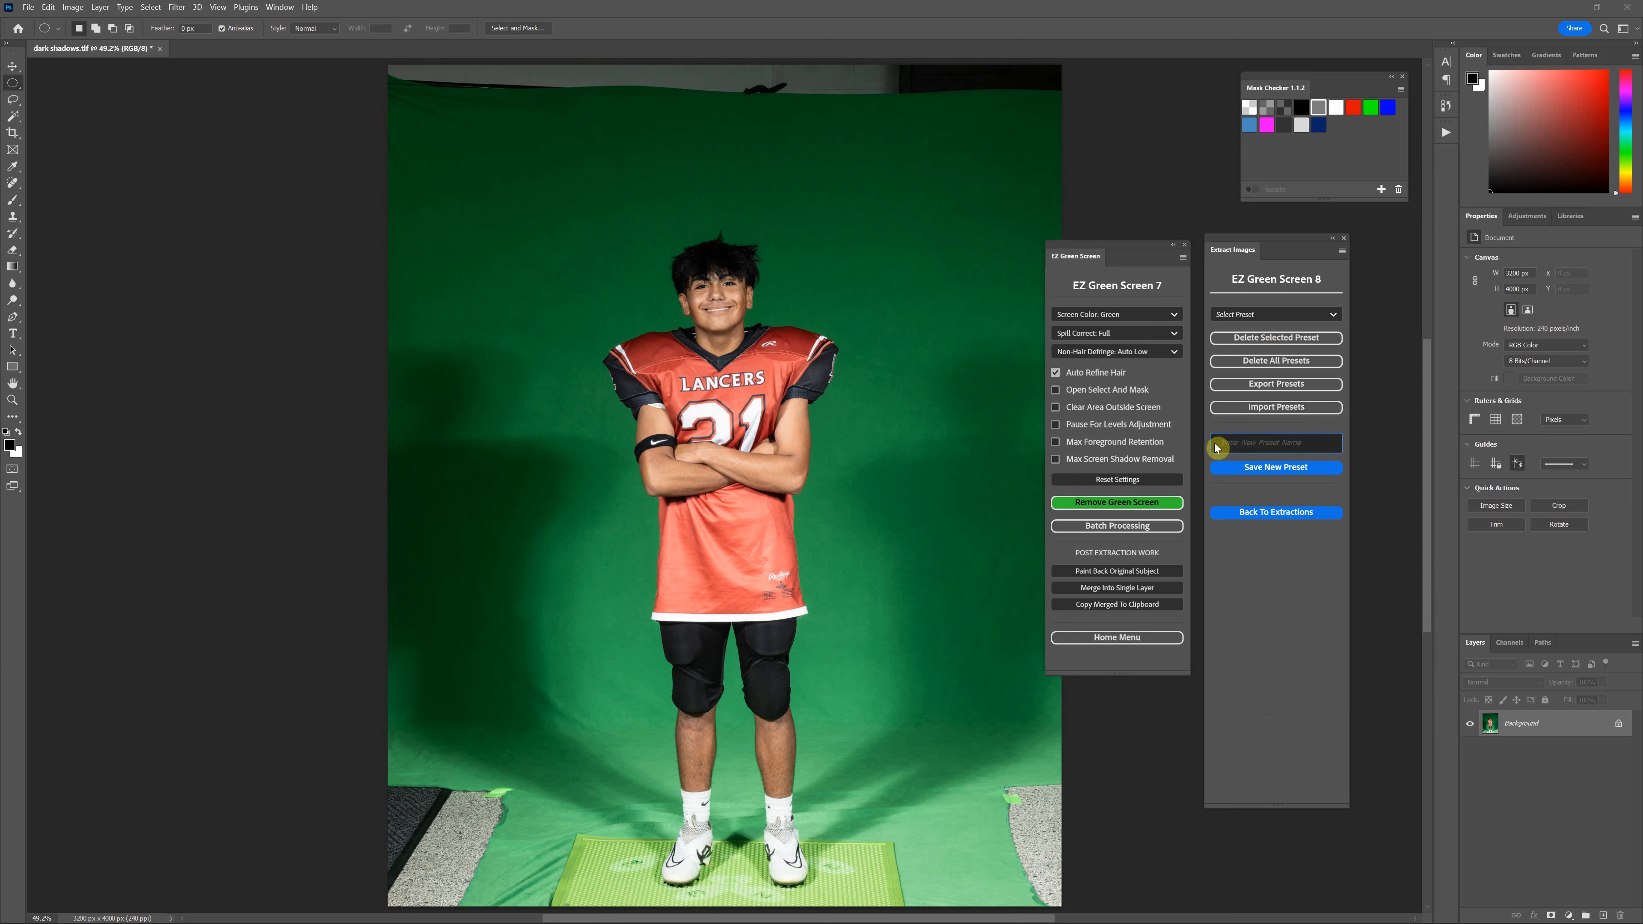
left_click(1261, 512)
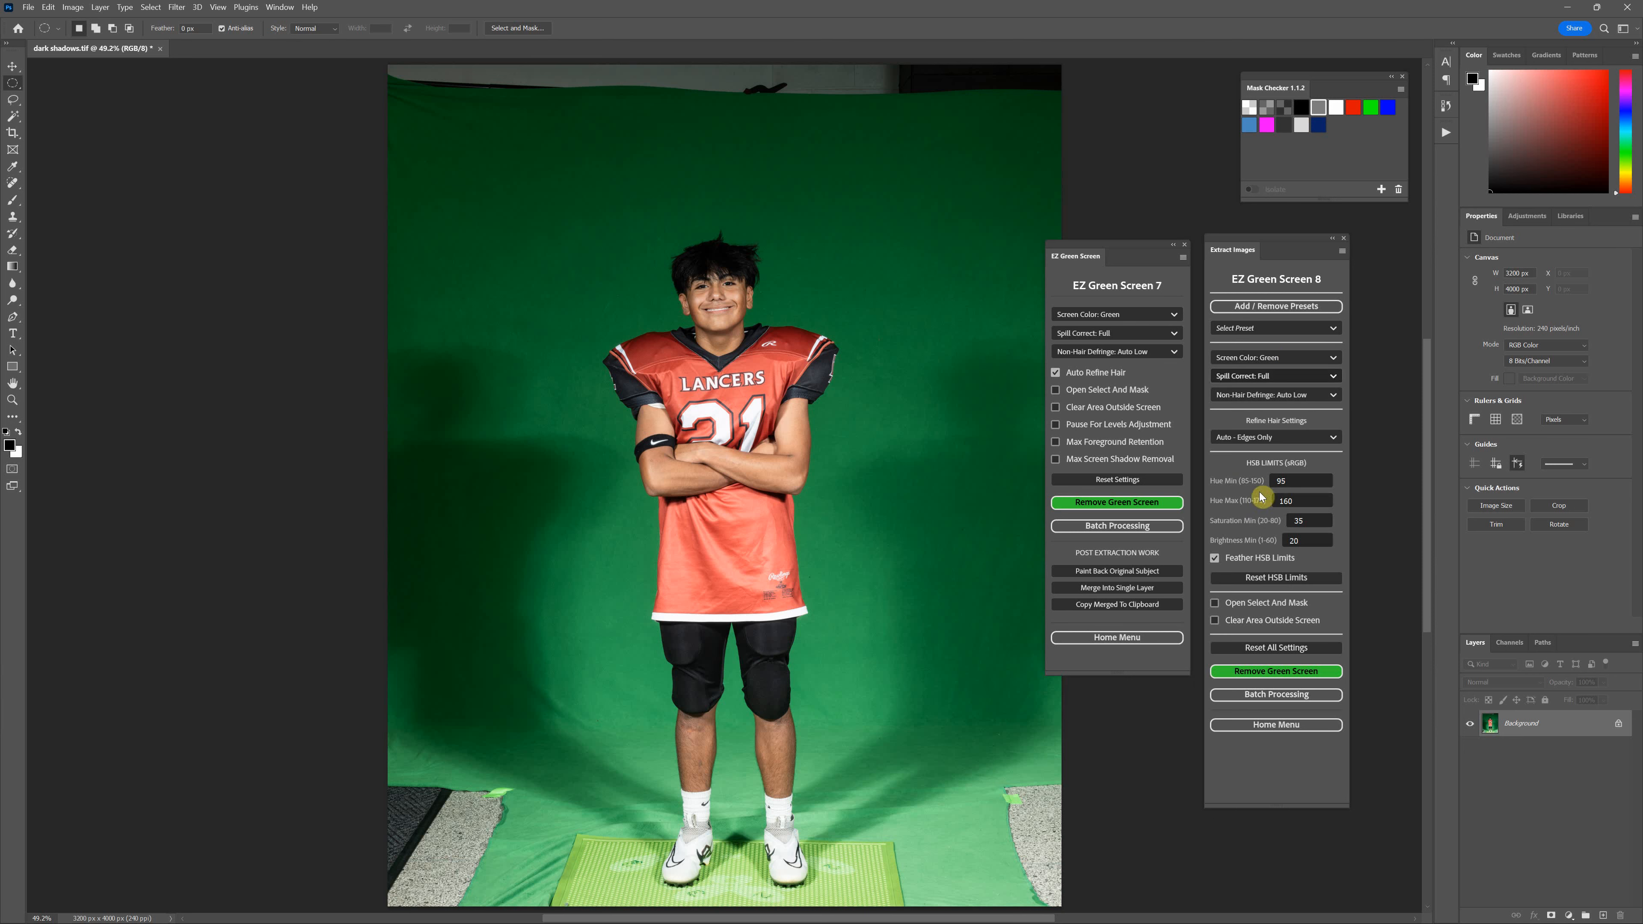
left_click(1280, 327)
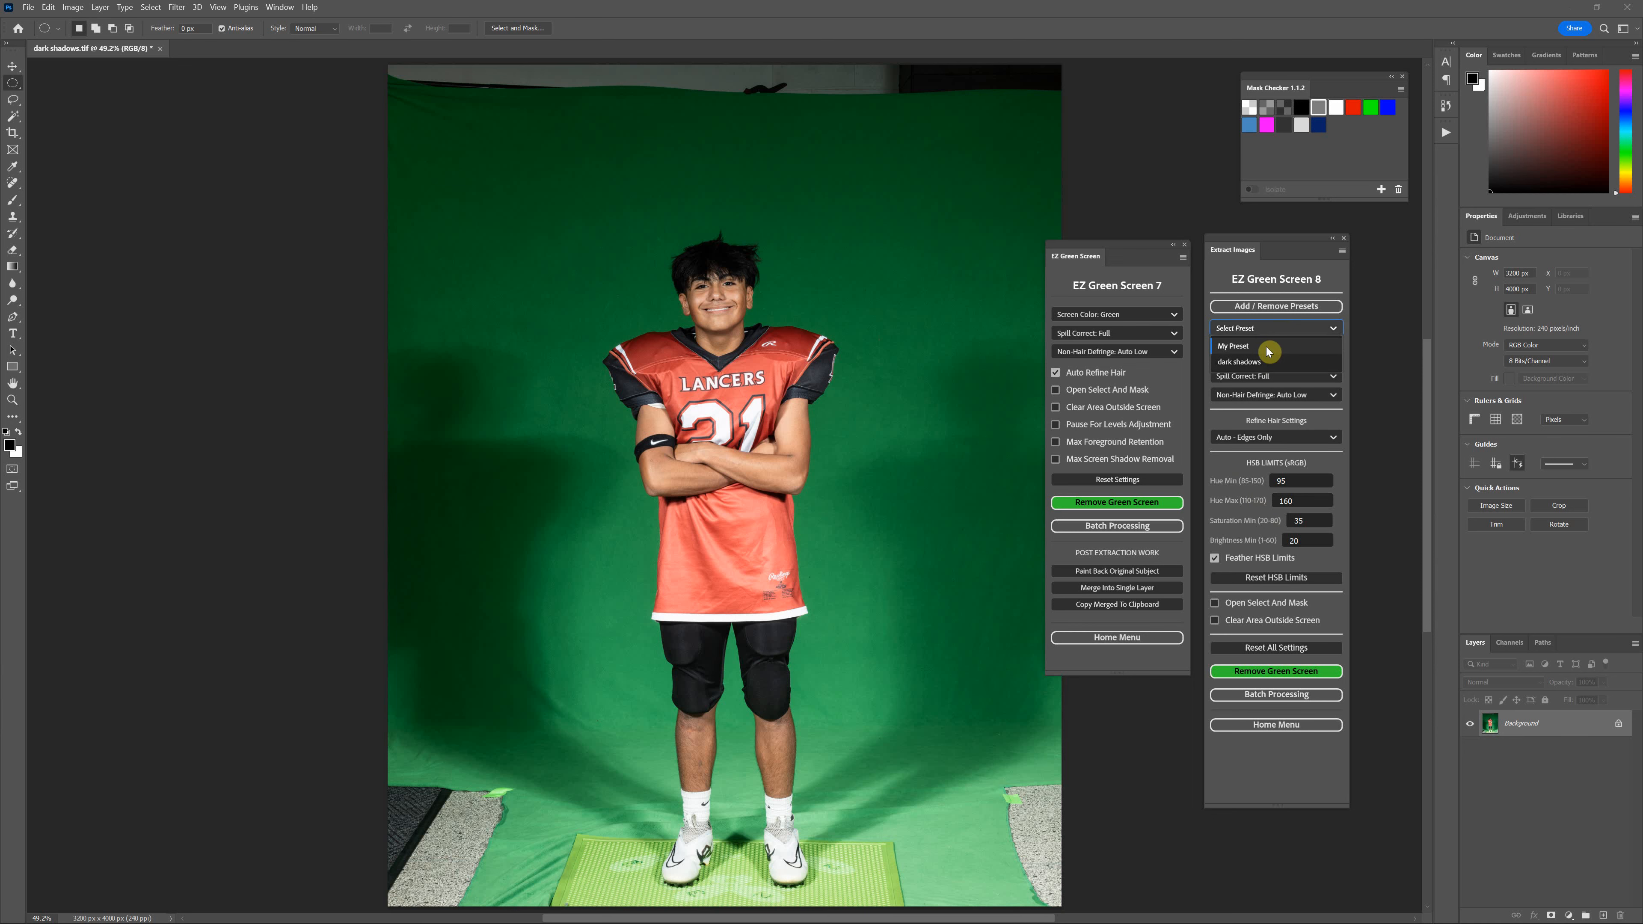
left_click(1269, 340)
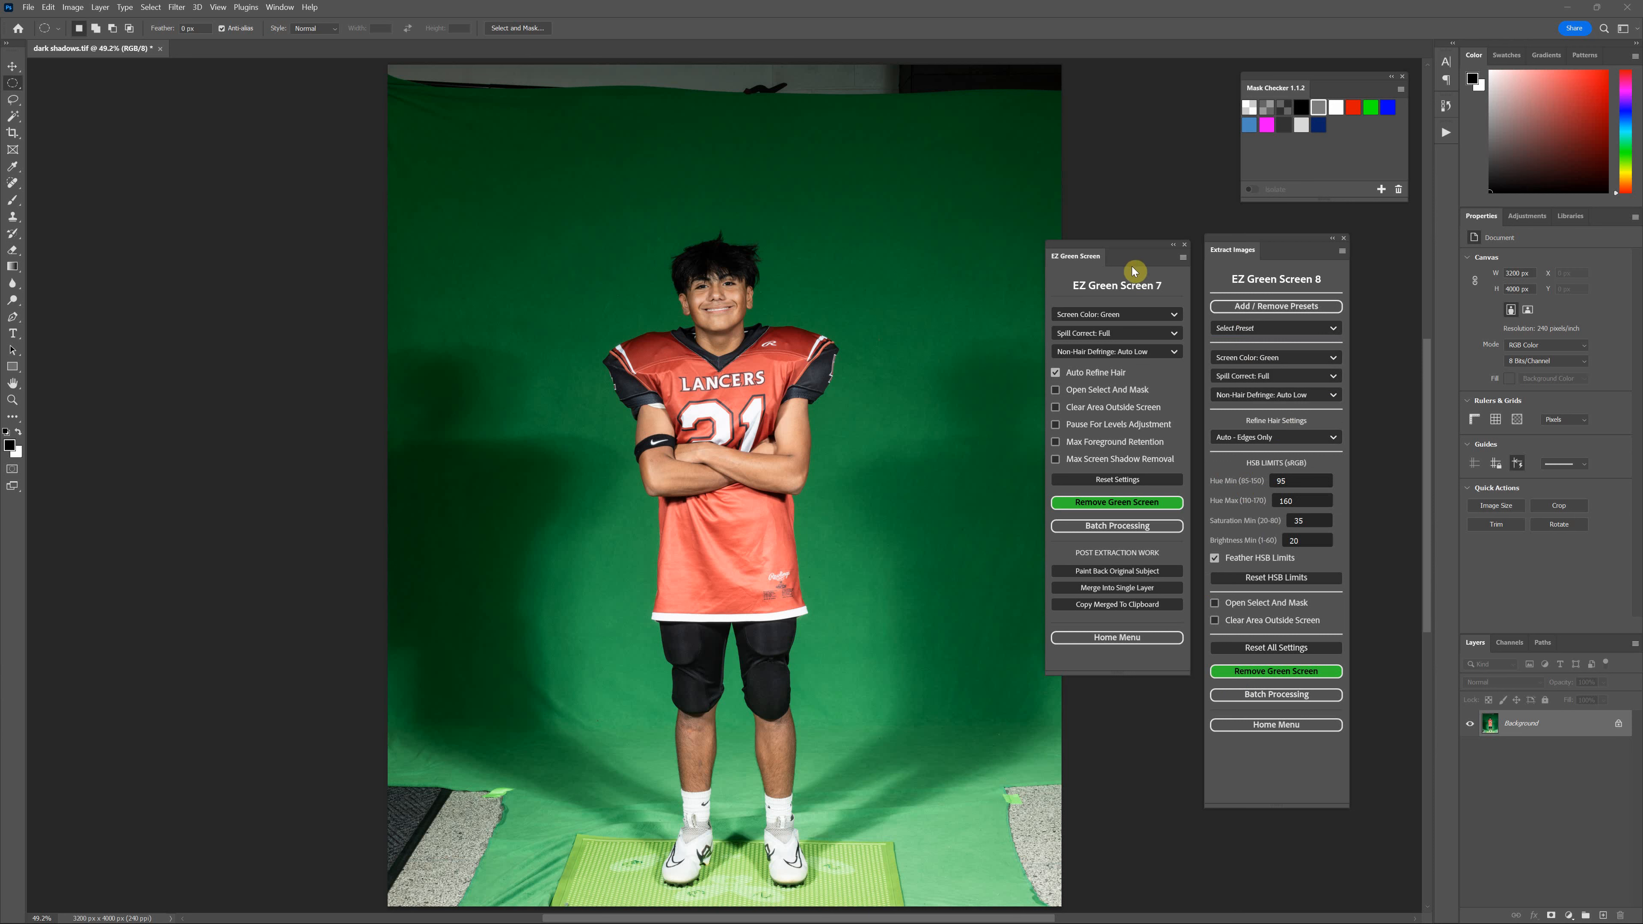
Step: Compare the Auto Refine Hair option in EZ Green Screen 7 with the Refine Hair Settings choices in EZ Green Screen 8
left_click_drag(1131, 246, 1134, 264)
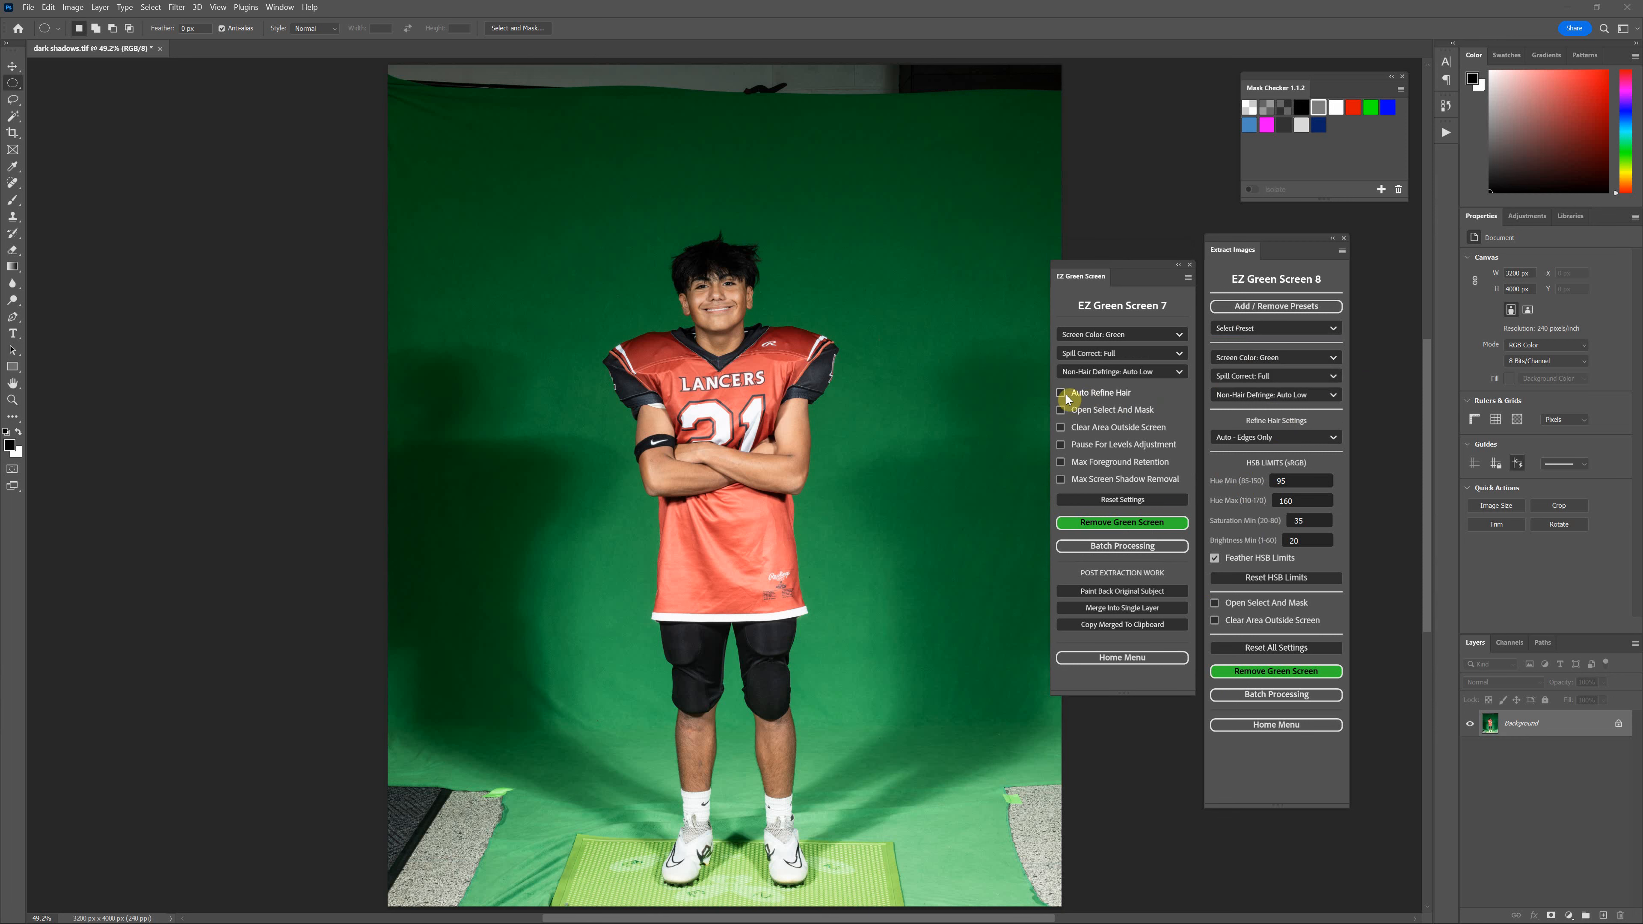
left_click_drag(1126, 269, 1126, 300)
left_click(1303, 445)
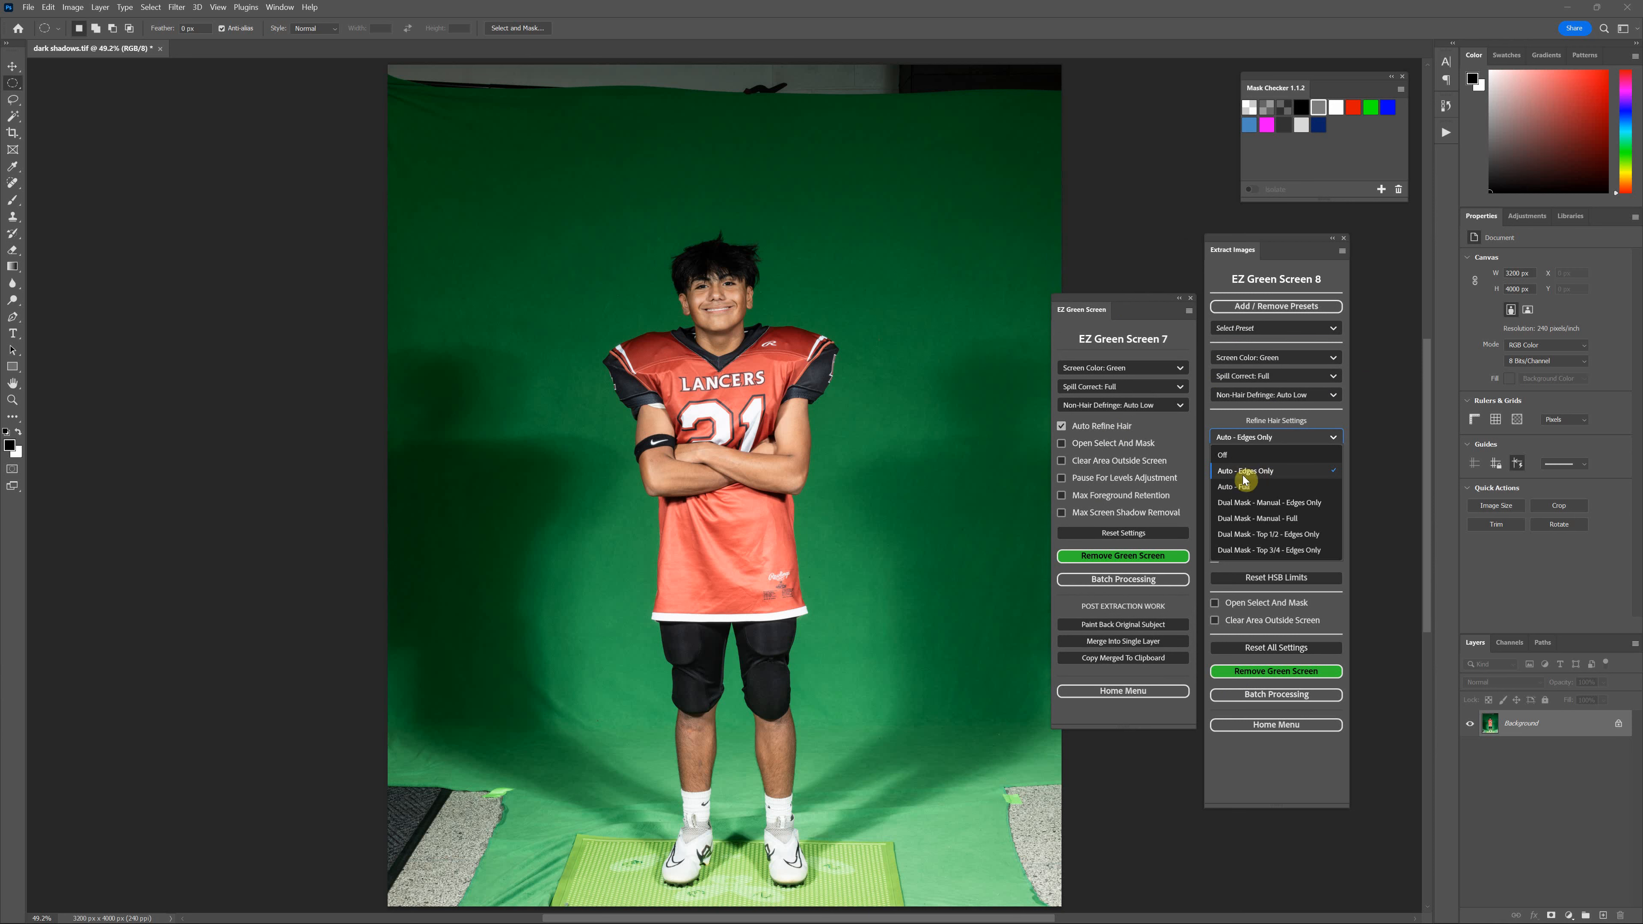
left_click(1098, 428)
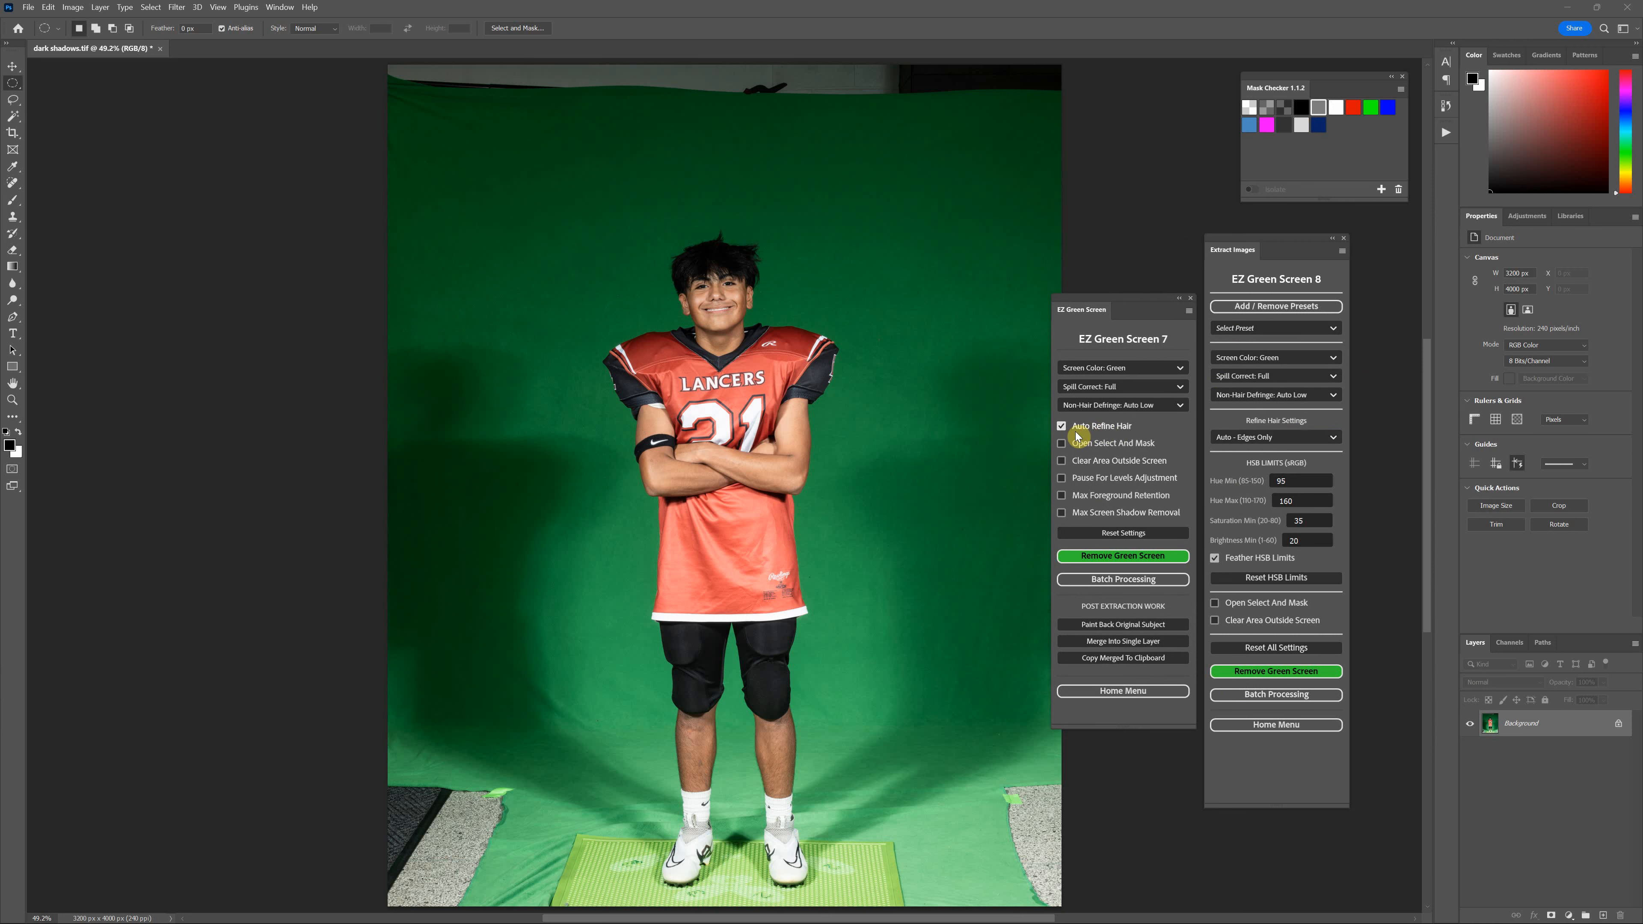
left_click(1276, 446)
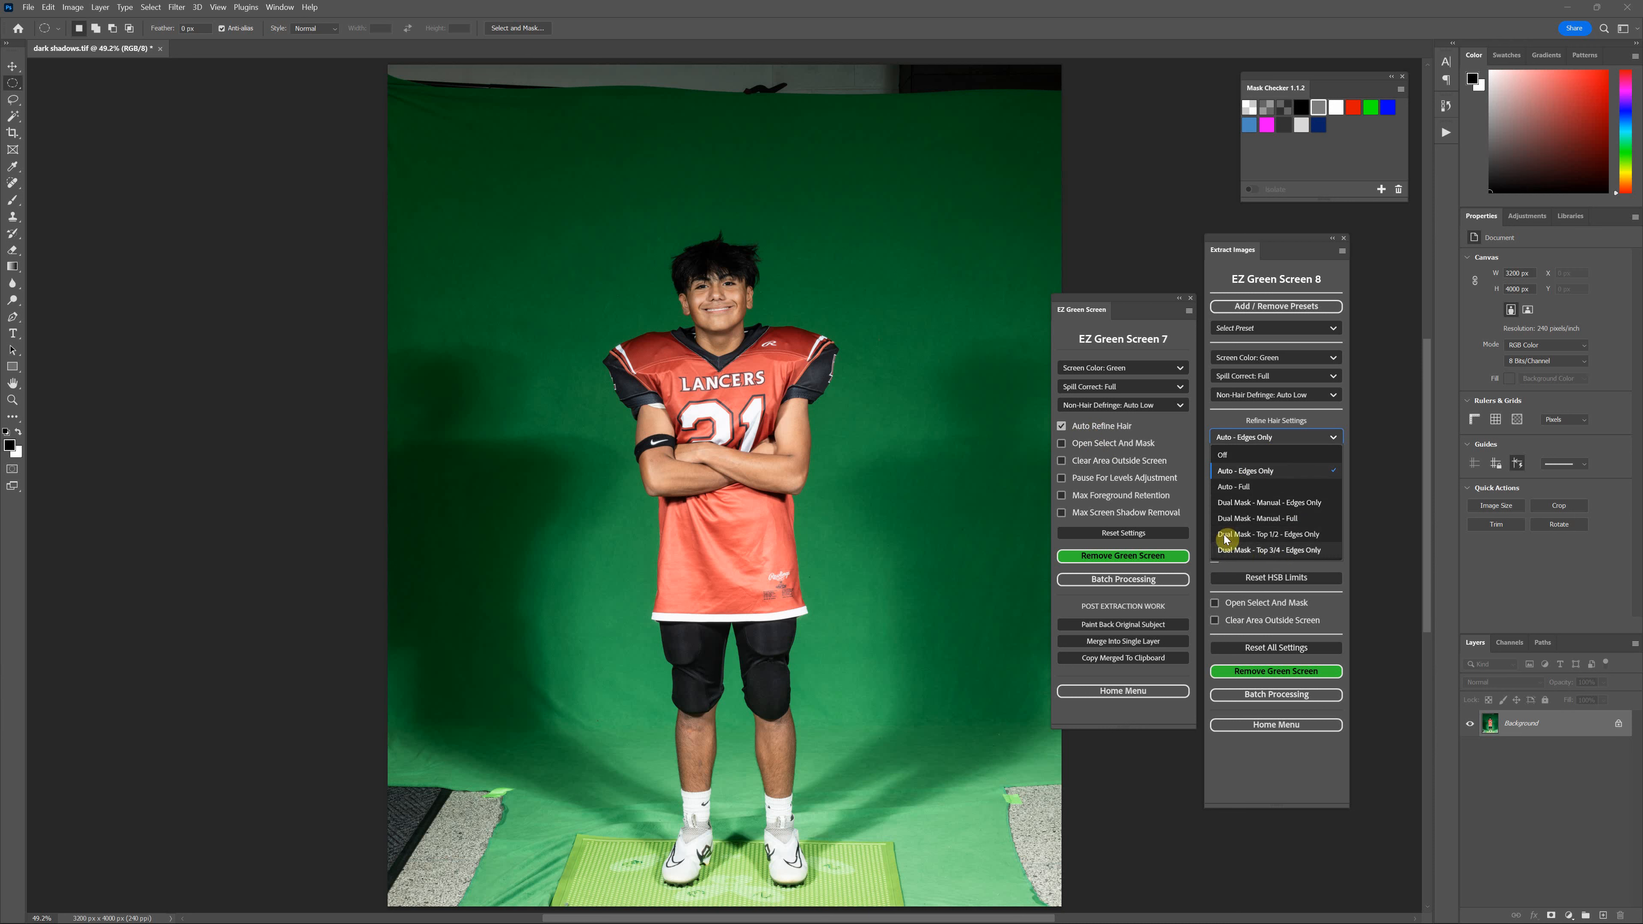
left_click(1332, 439)
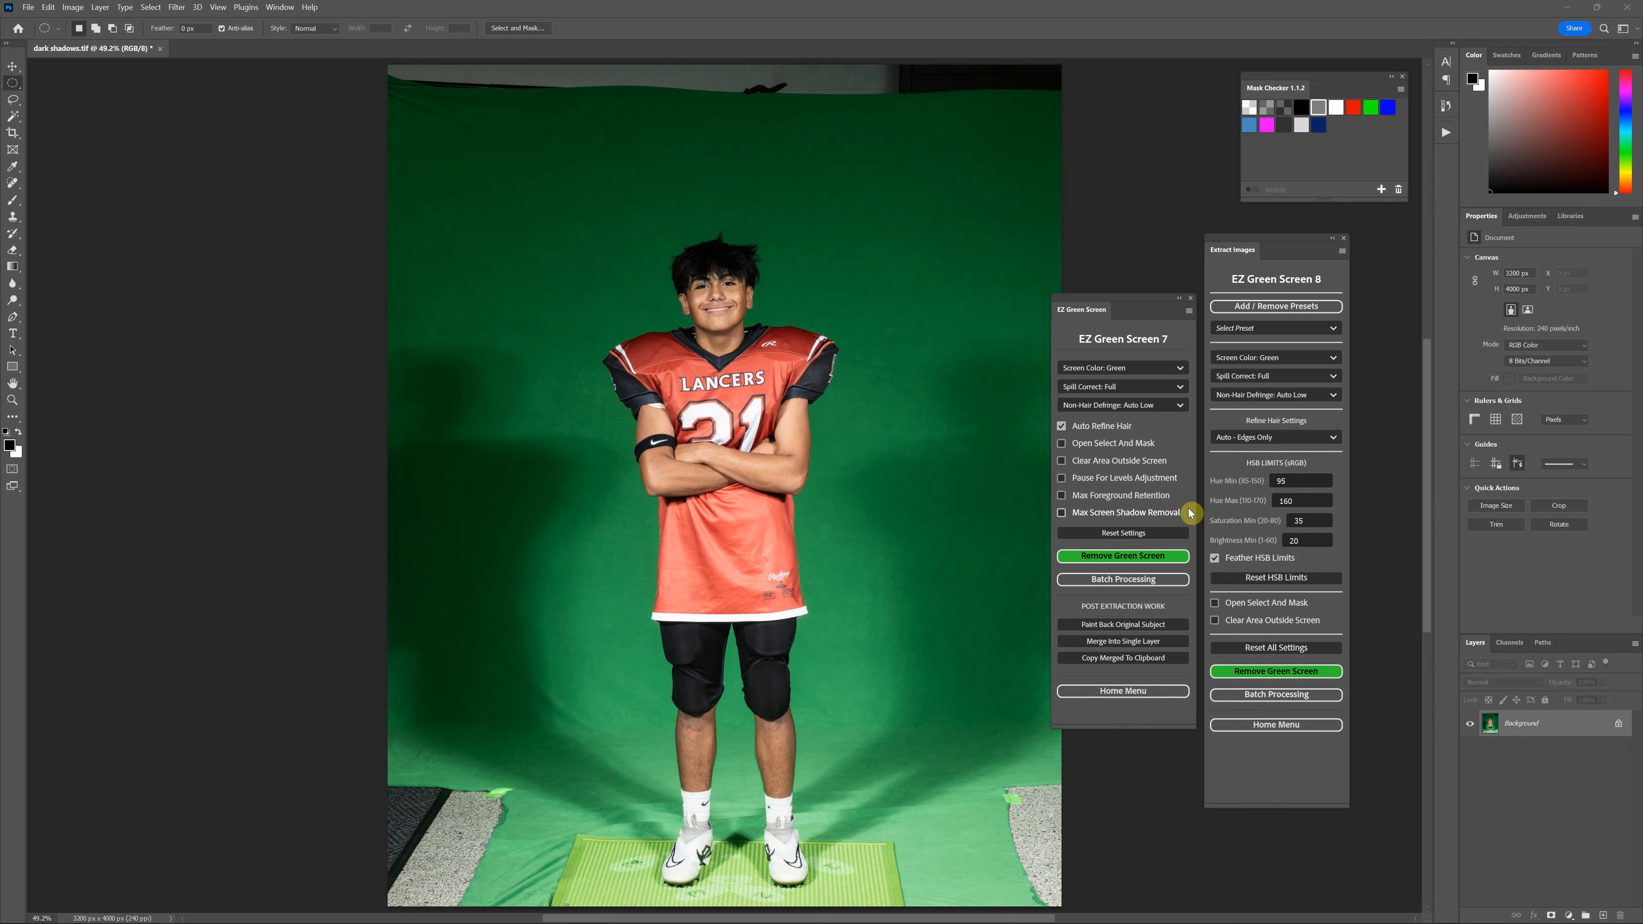
left_click(1276, 439)
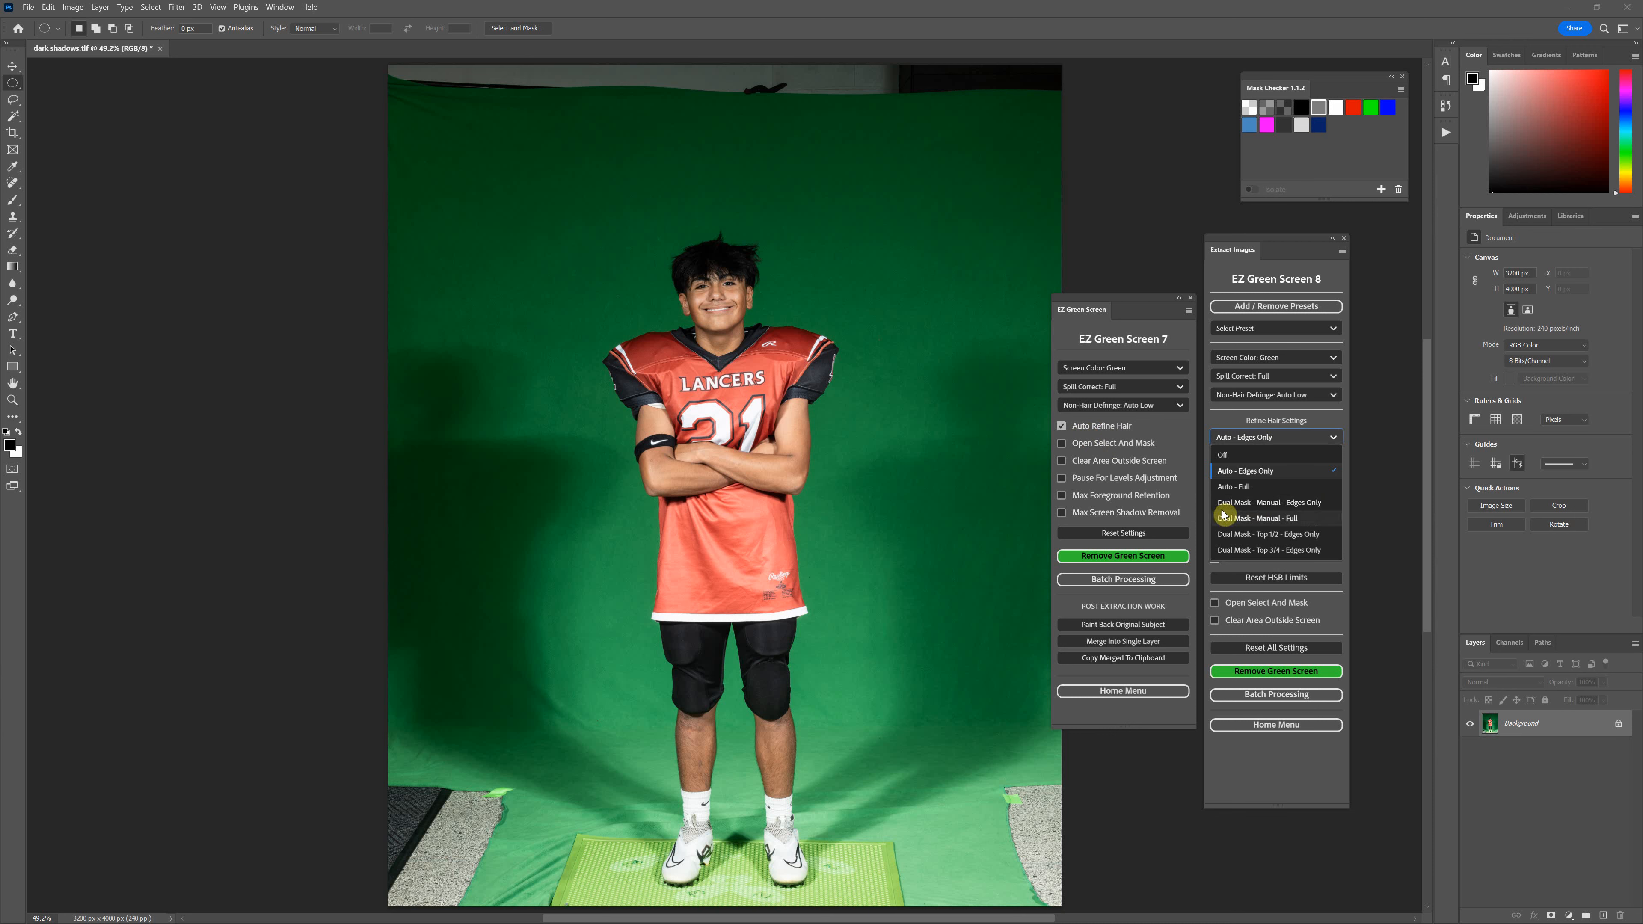
left_click(1308, 433)
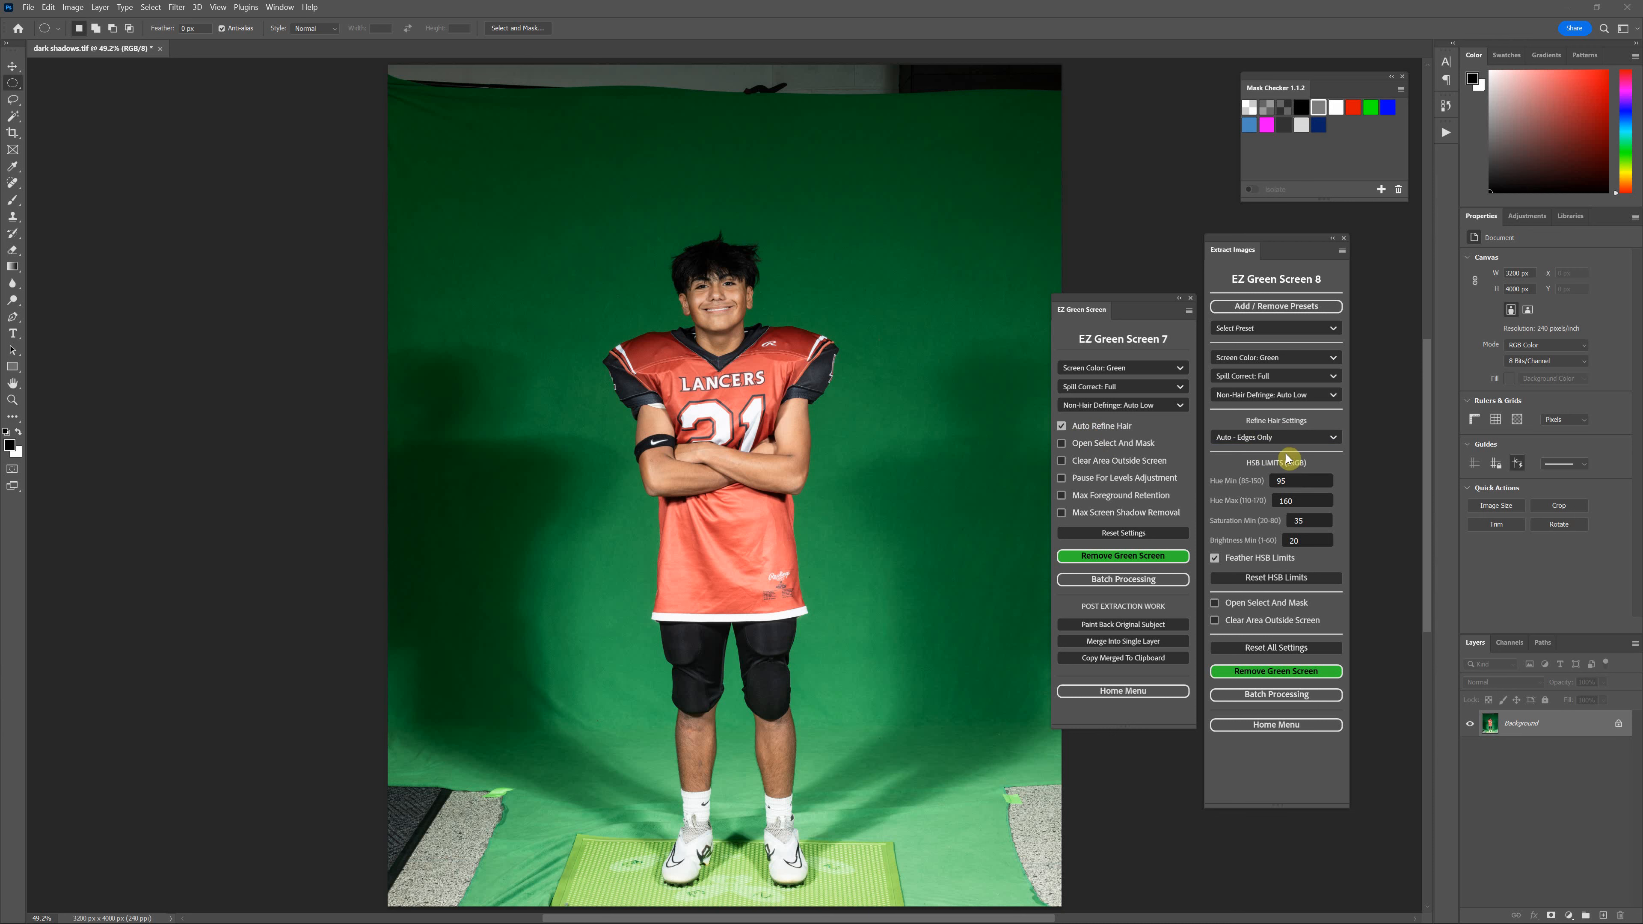
Step: Try the Pause For Levels Adjustment, Max Foreground Retention and Max Screen Shadow Removal options in EZ Green Screen 7, and turn them off again
left_click_drag(1142, 312, 1144, 323)
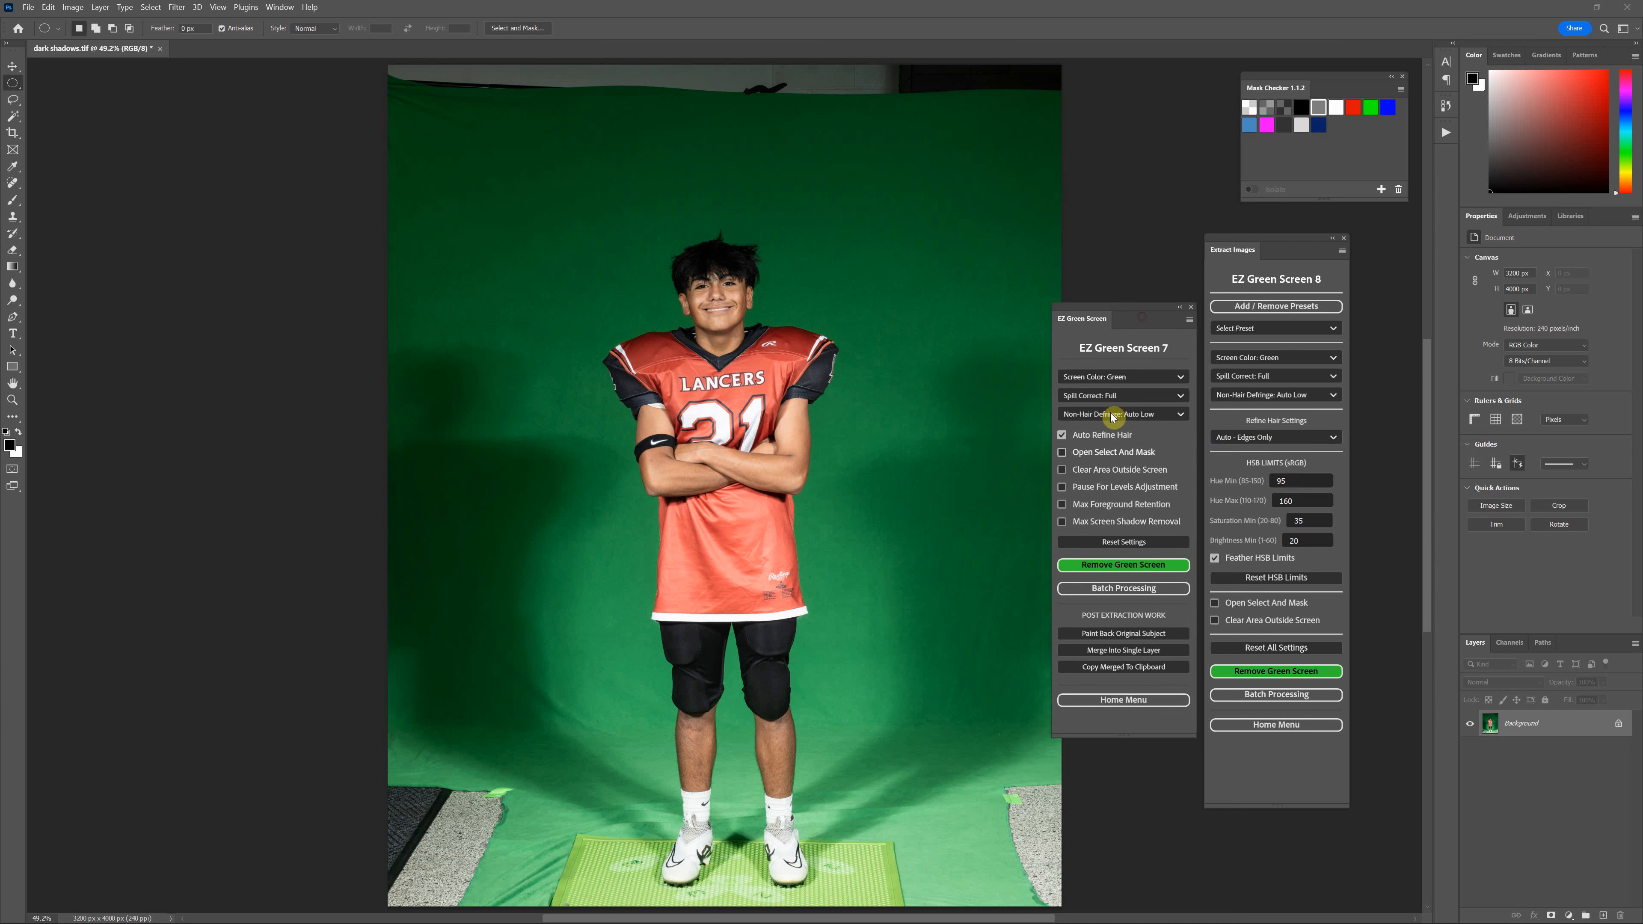
left_click(1116, 488)
left_click(1094, 505)
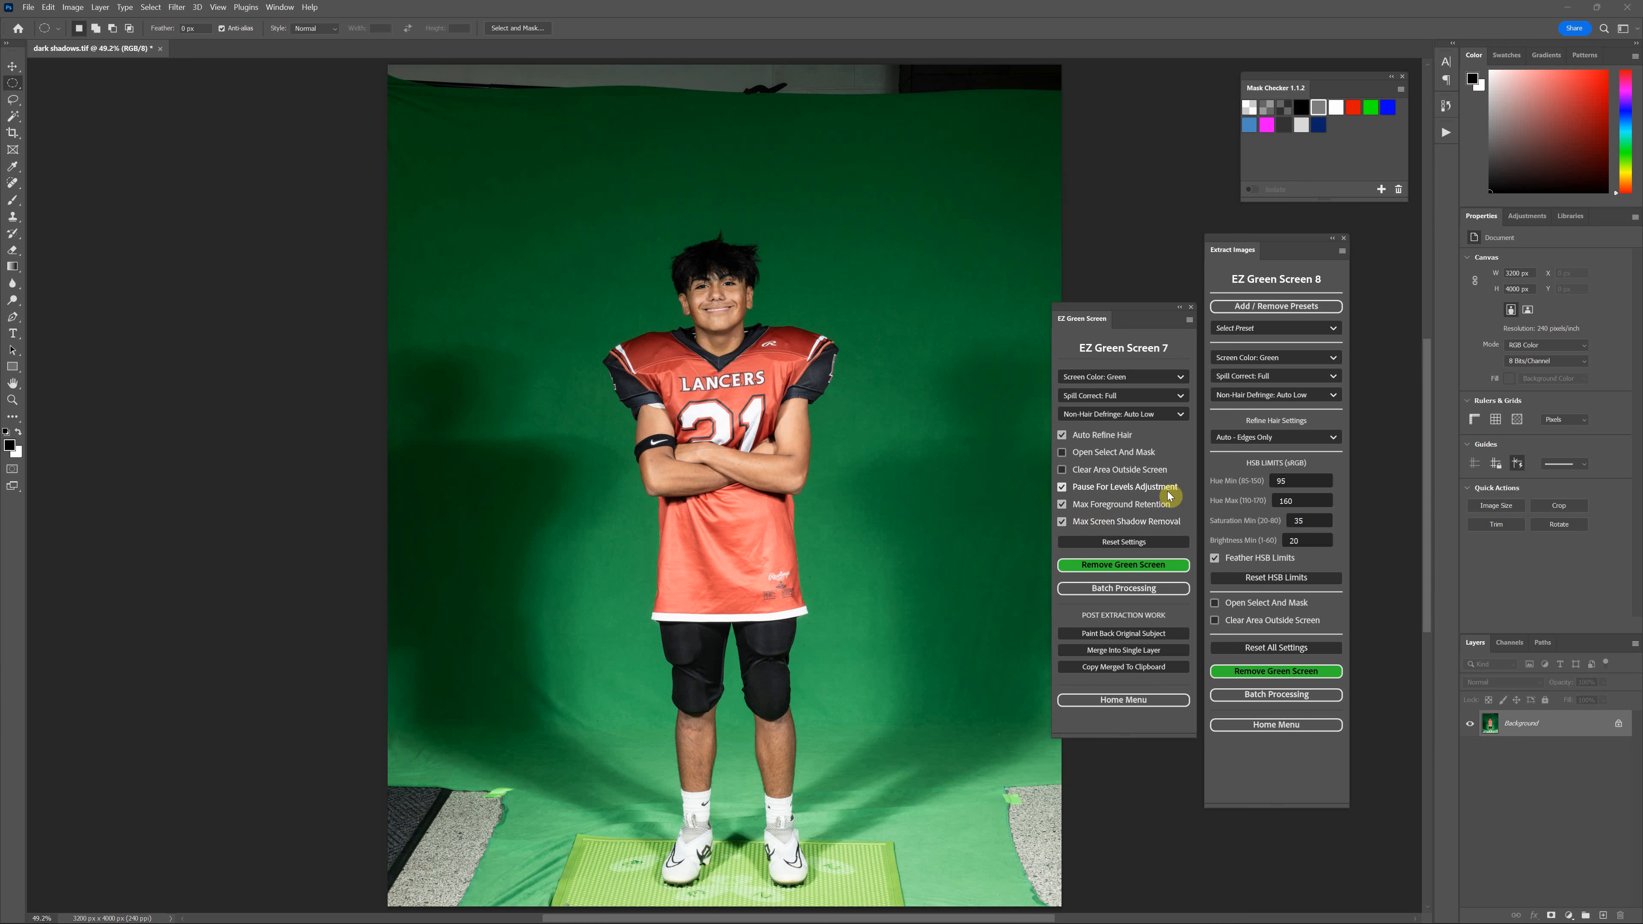
left_click(1064, 506)
left_click(1064, 522)
left_click_drag(1139, 314, 1131, 261)
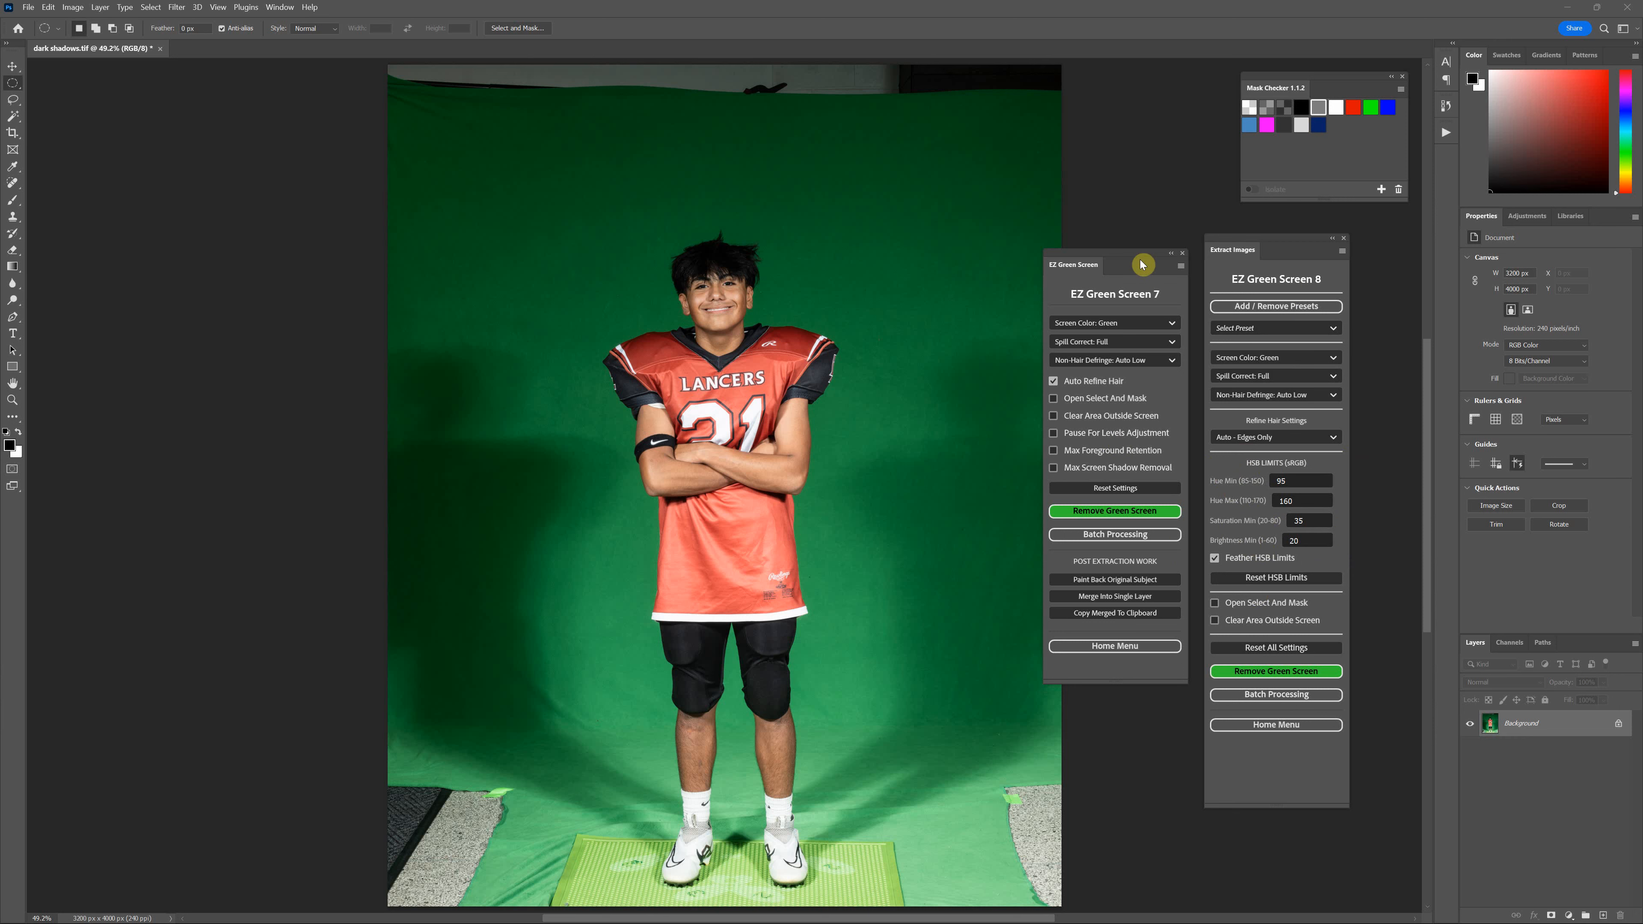
left_click_drag(1144, 259, 1141, 249)
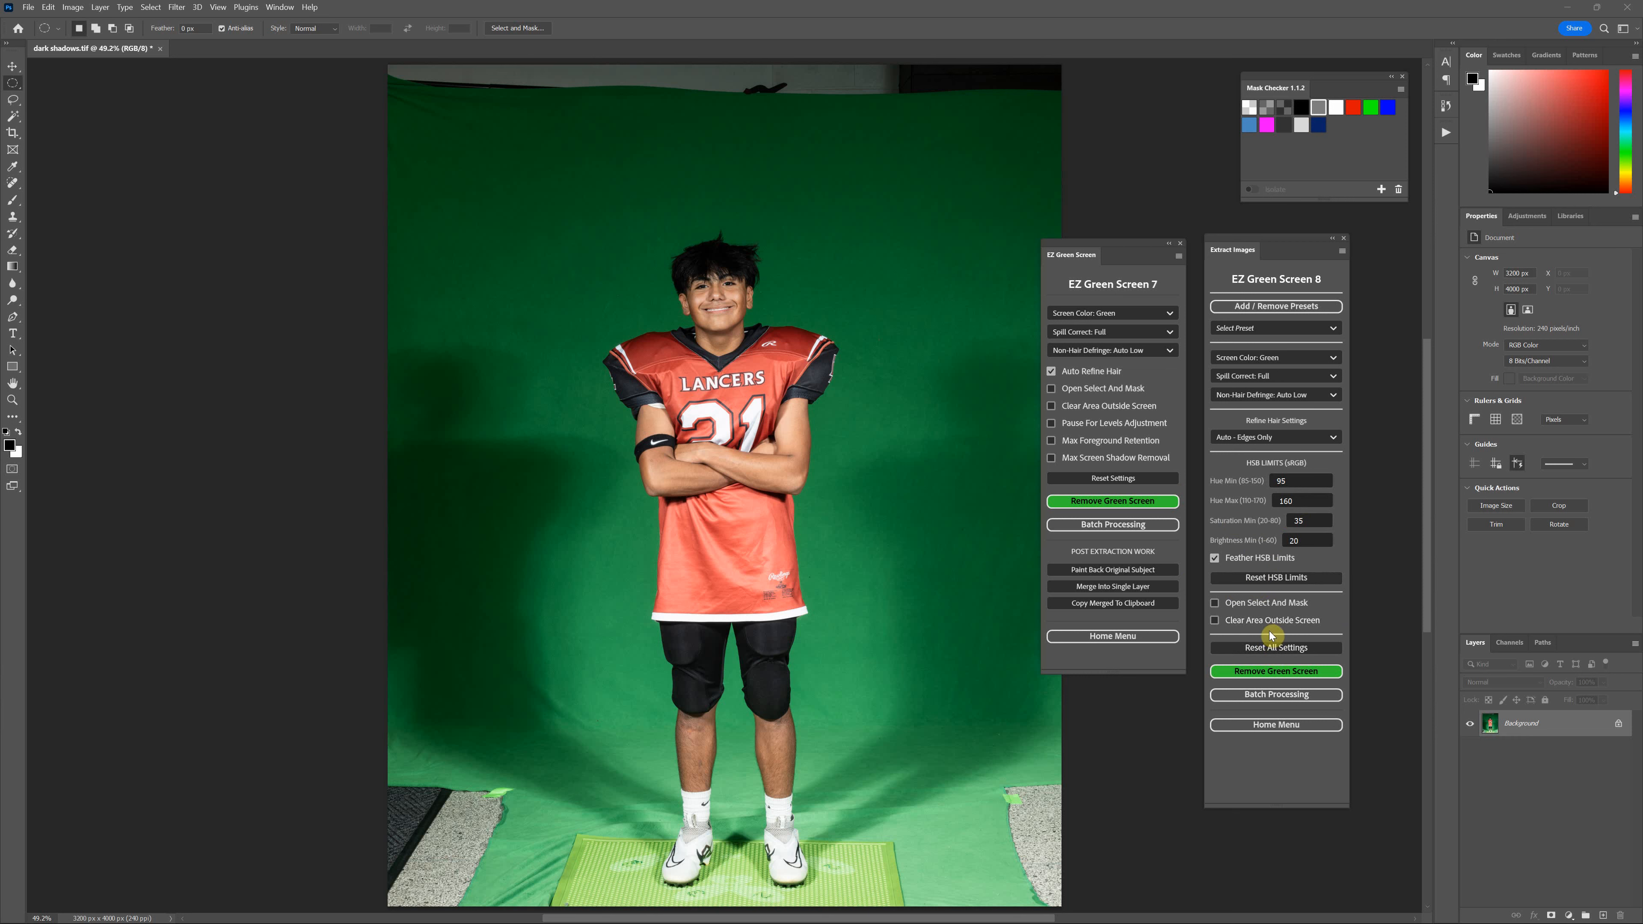
Step: Review the EZ Green Screen 8 batch processing settings, including Run Action On Extracted Image, and return to the extraction settings
left_click(1286, 694)
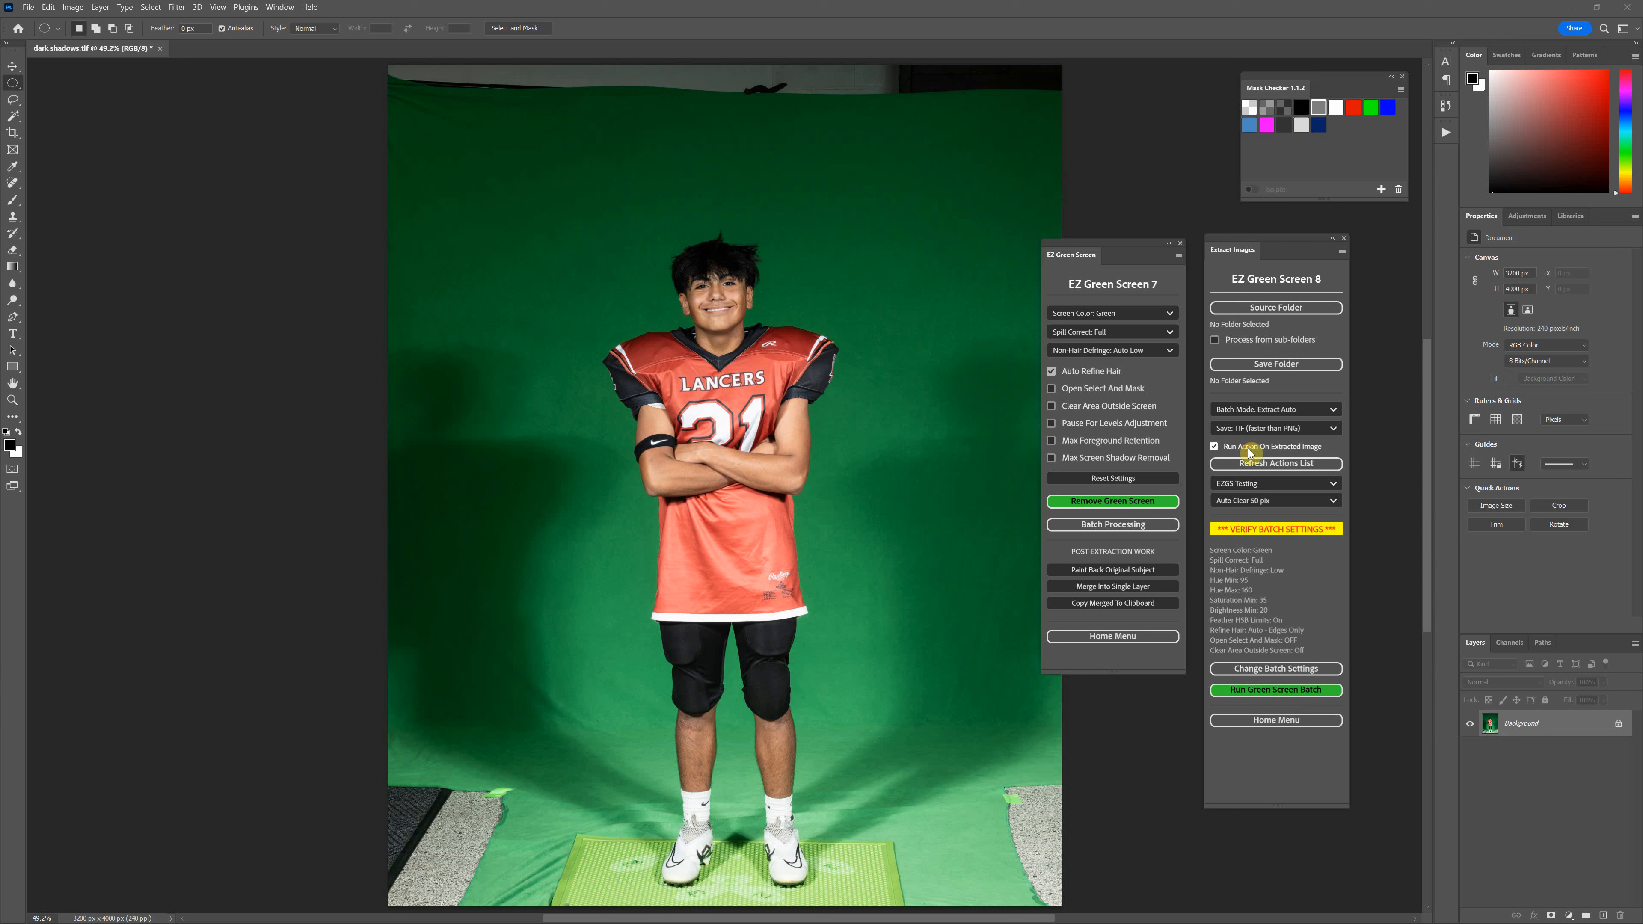
left_click(1214, 447)
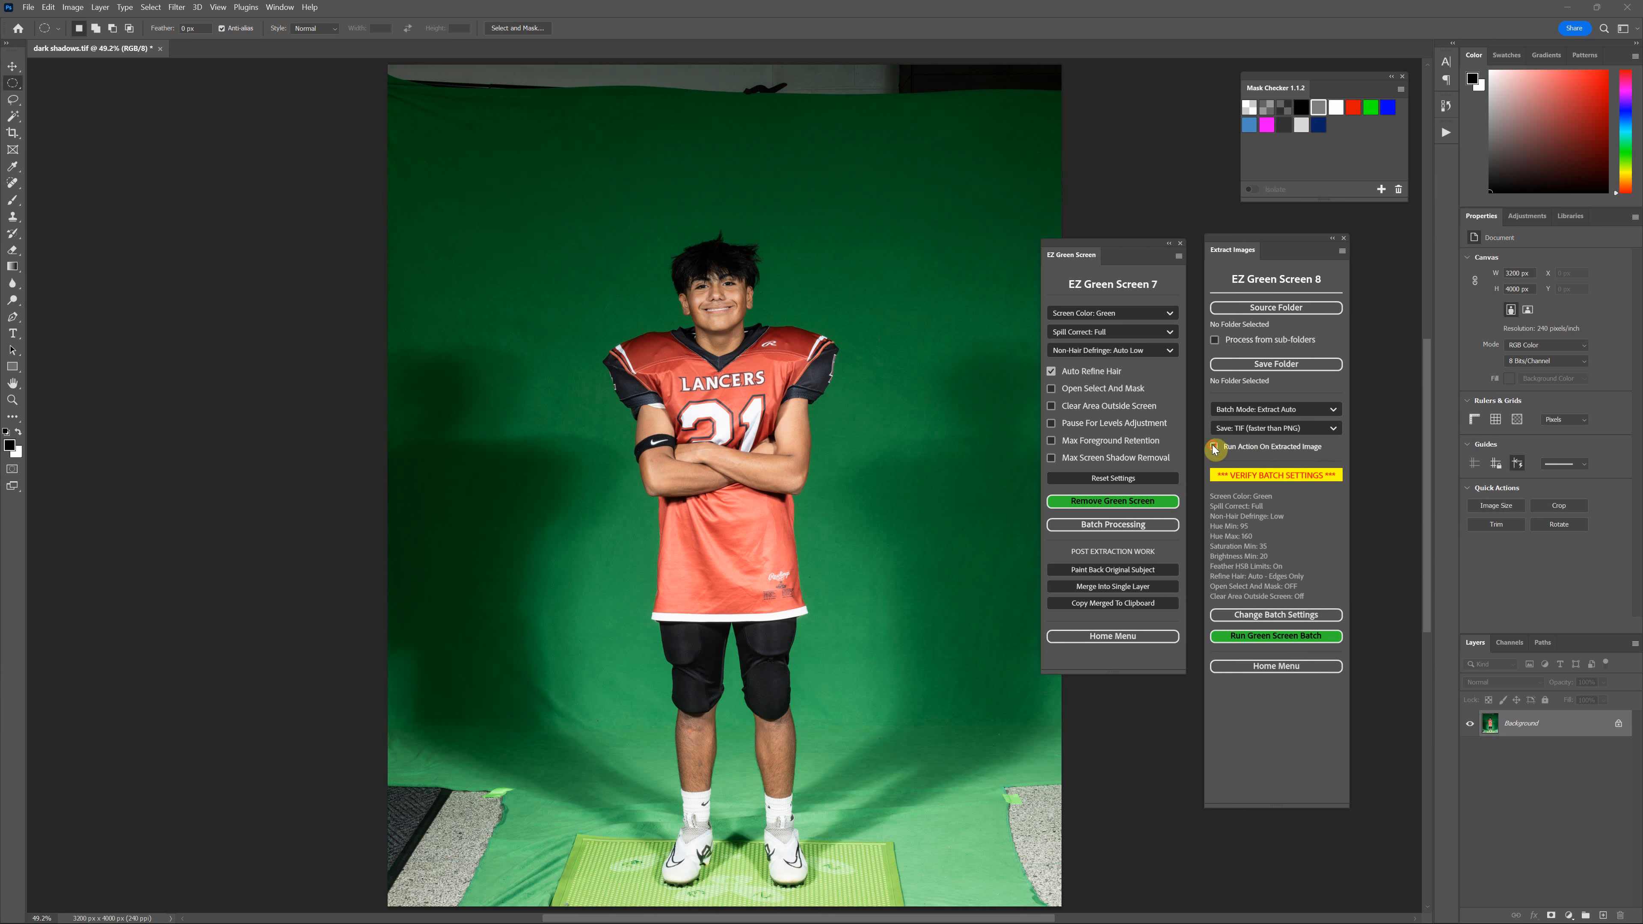
left_click(1214, 447)
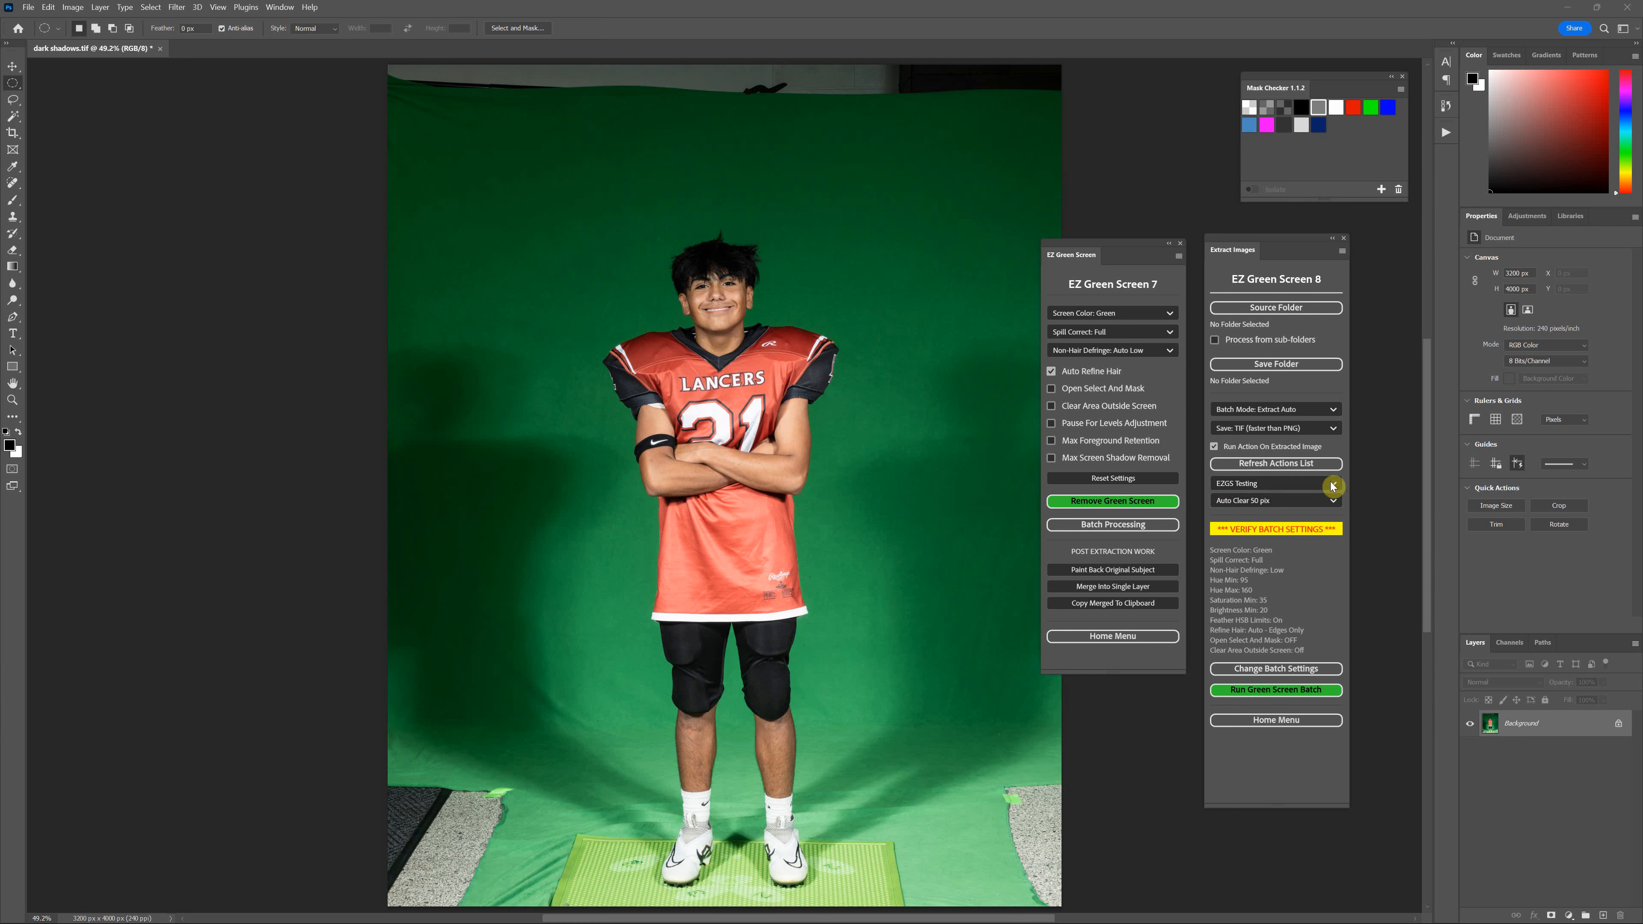
left_click(1266, 670)
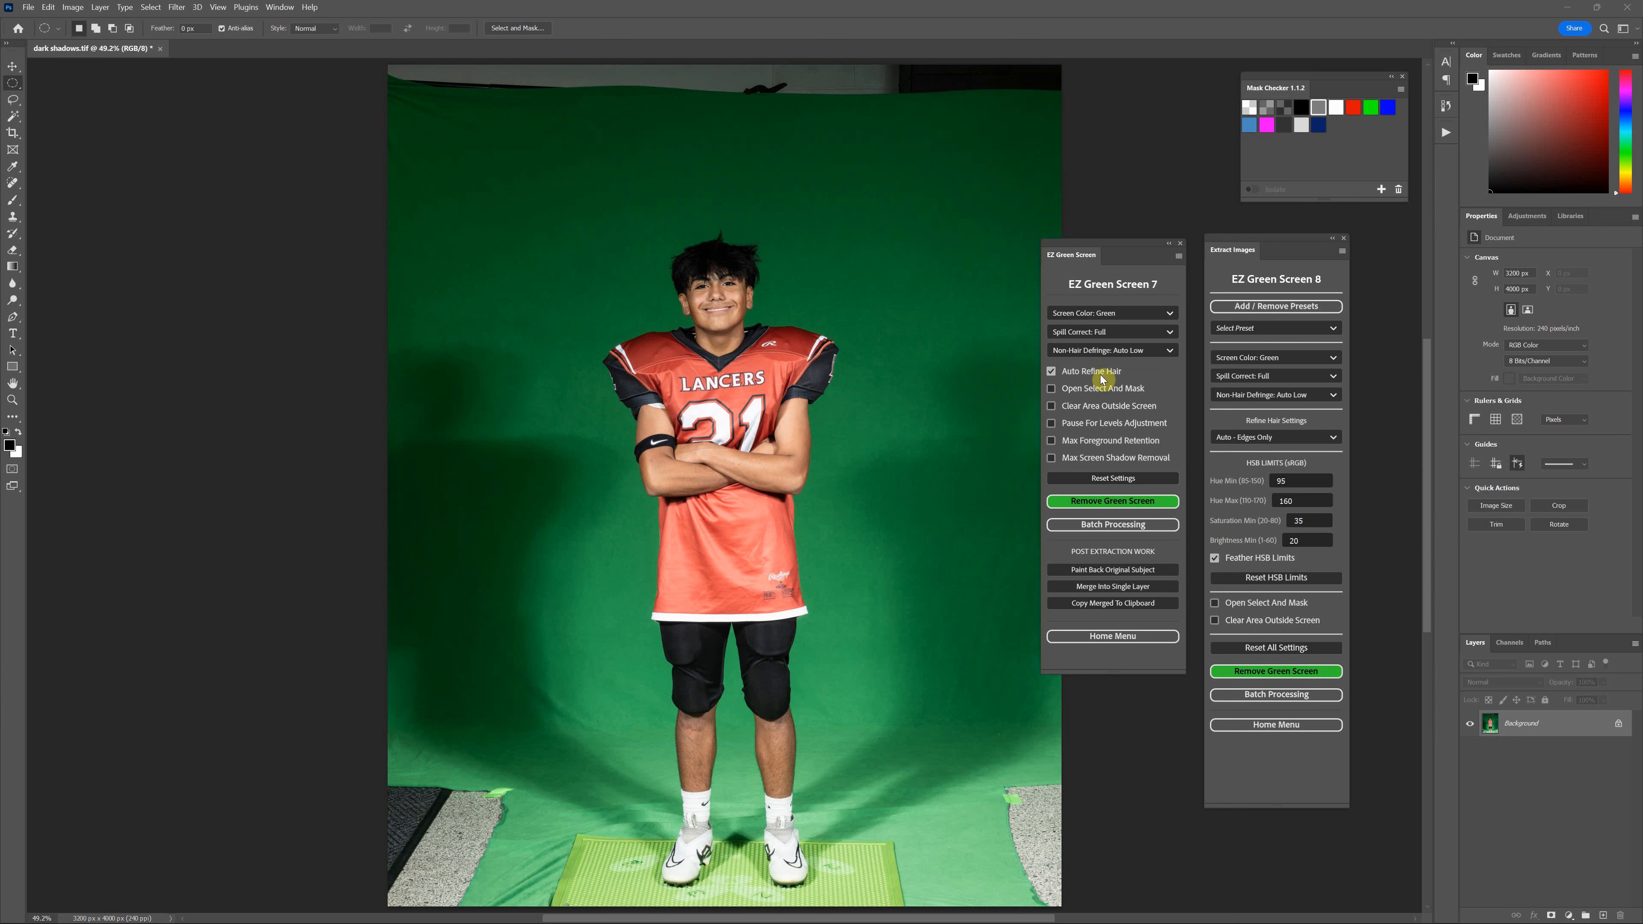
Step: Remove the green screen from the football player photo with EZ Green Screen 7, using full spill correction, Auto Low defringe and Auto Refine Hair
left_click_drag(1106, 251, 1116, 242)
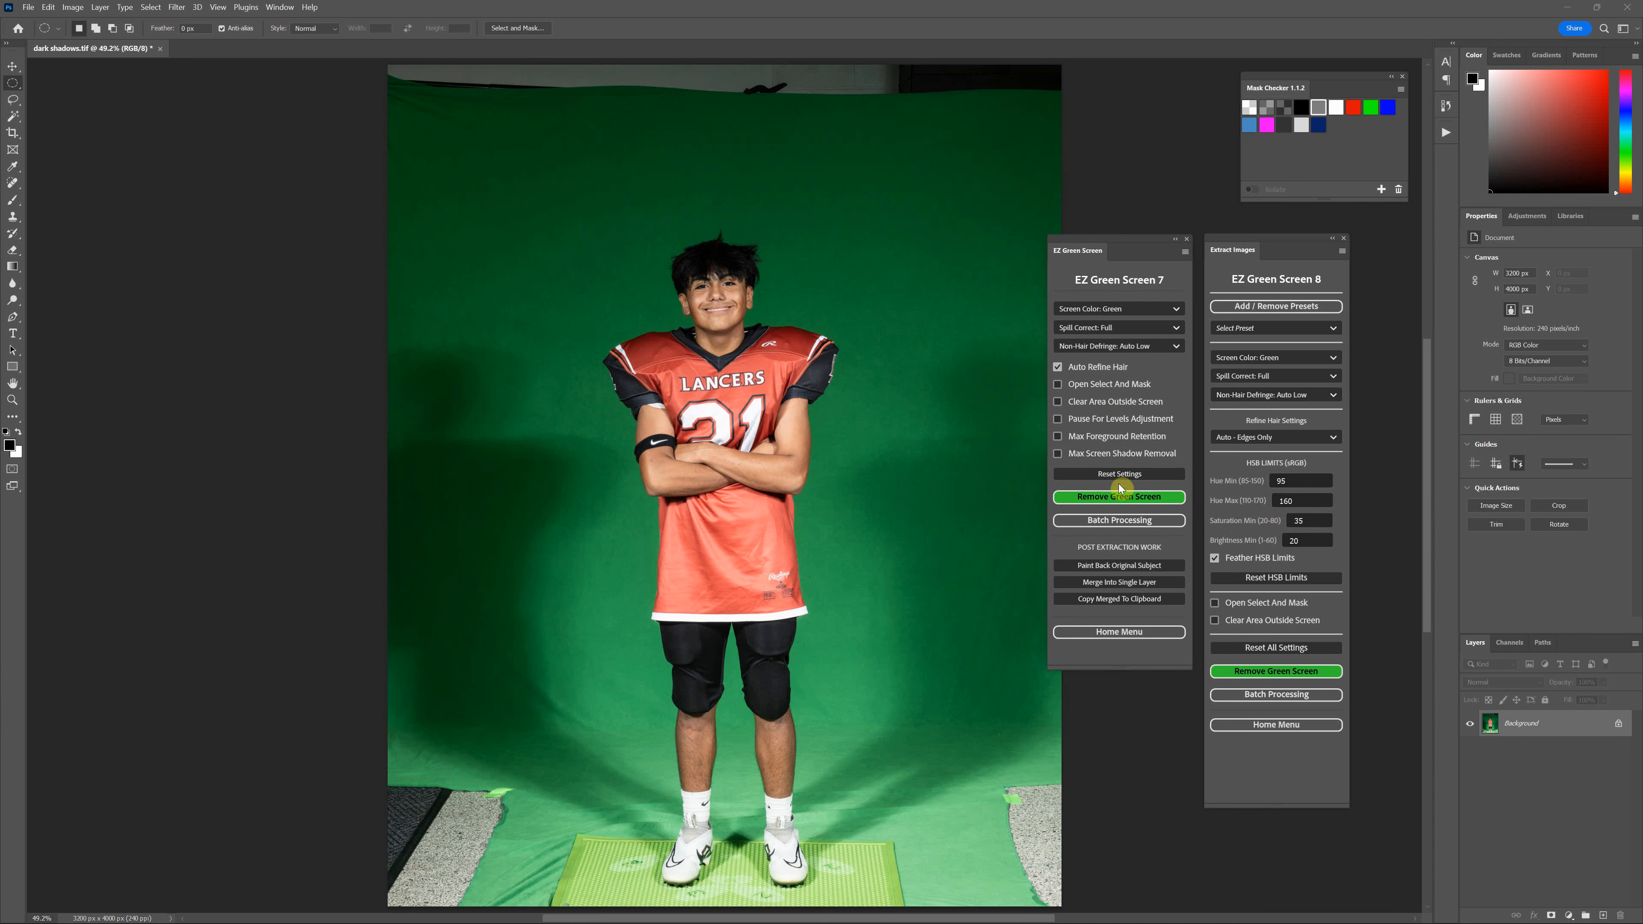
left_click(1125, 496)
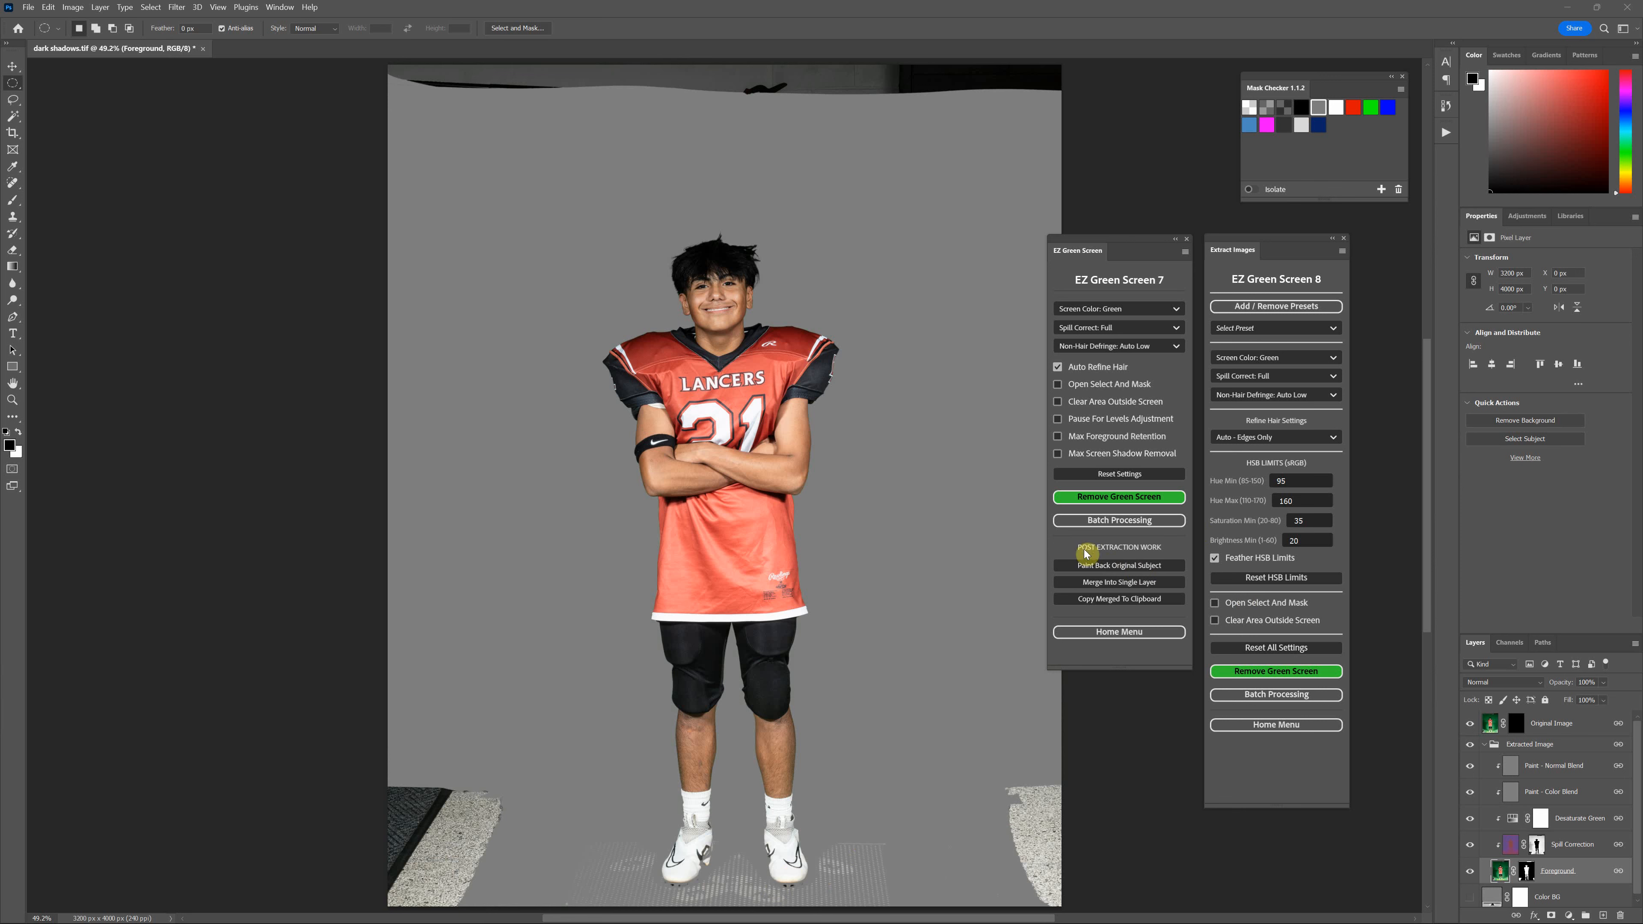
Step: Restore the original photo and remove its green screen with EZ Green Screen 8, using Auto - Edges Only hair refinement and Brightness Min 20
left_click(1446, 106)
left_click(1391, 127)
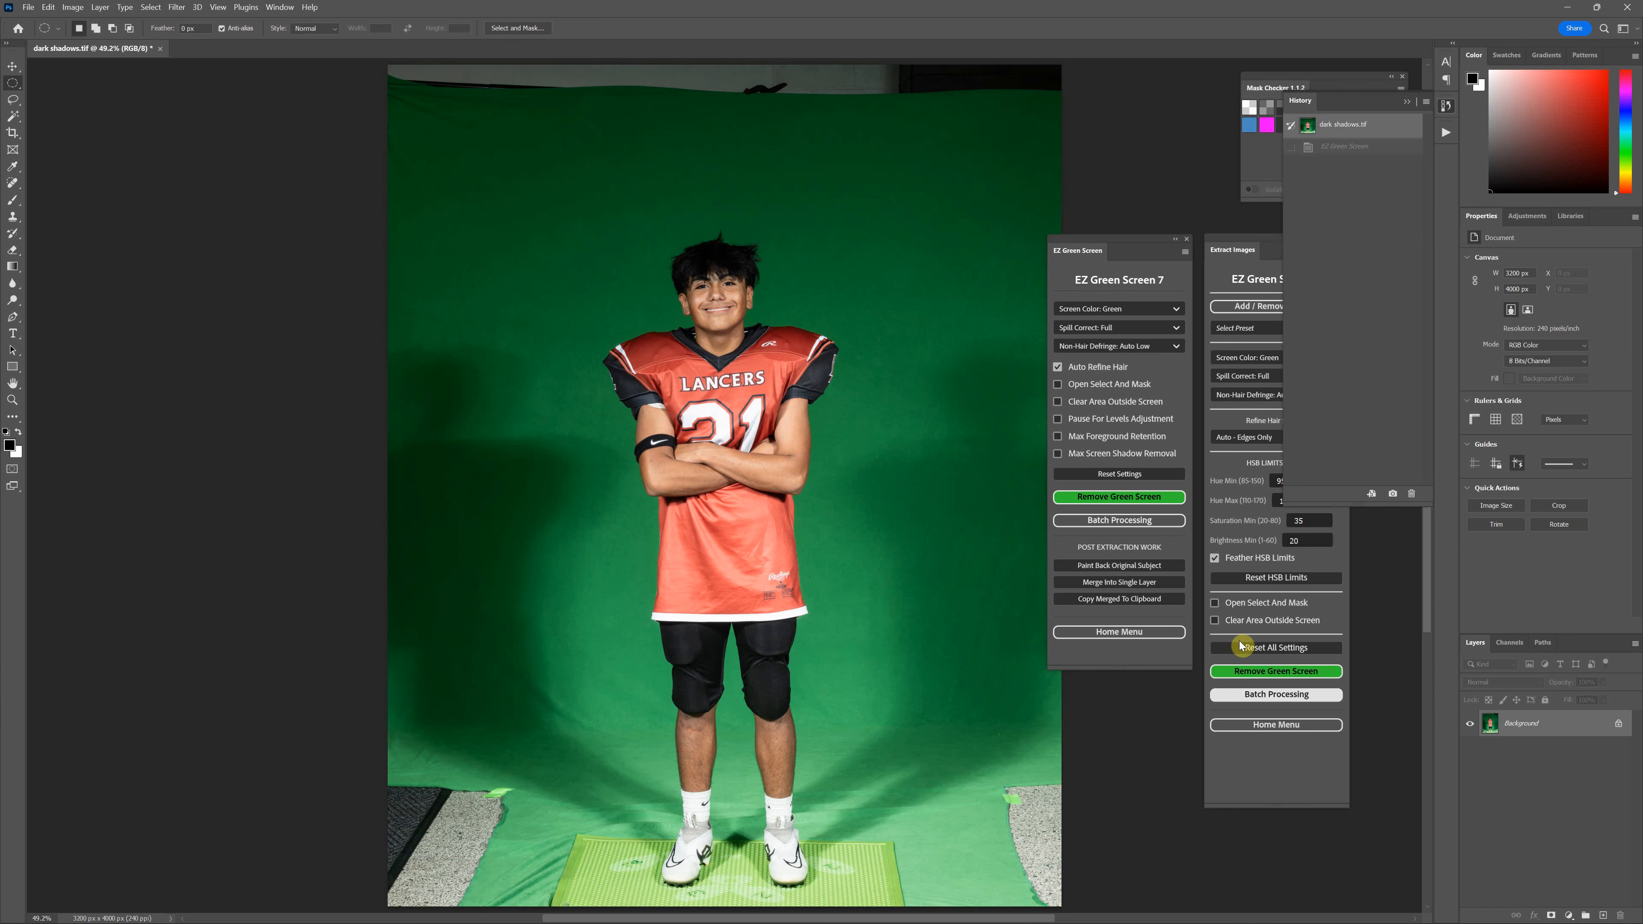
left_click(1266, 671)
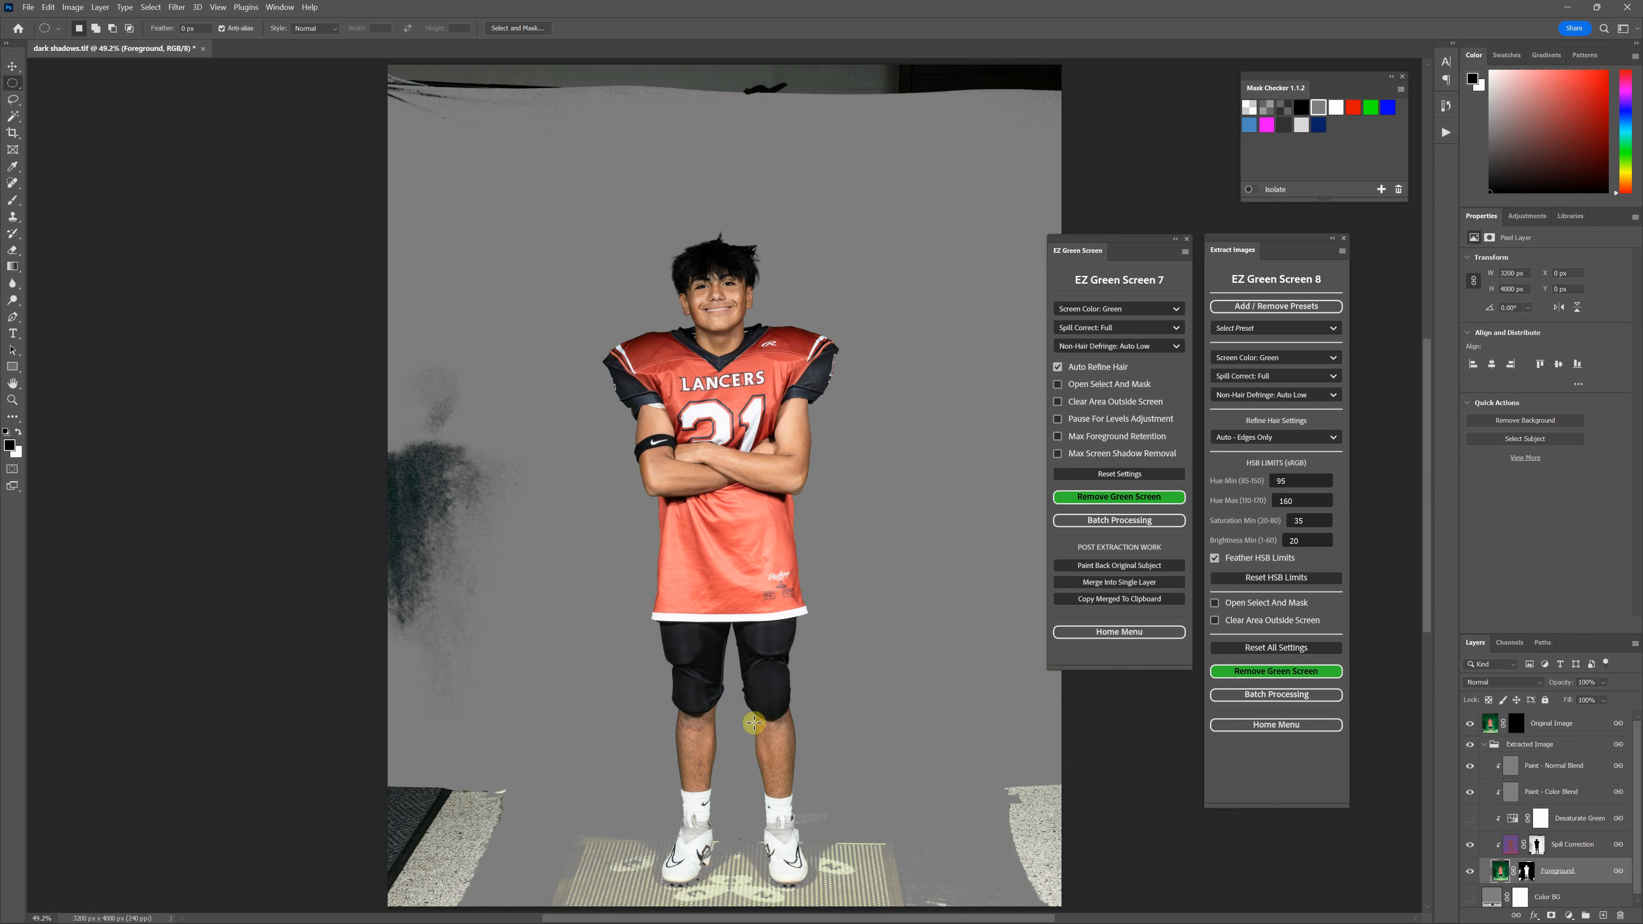
left_click_drag(1223, 244, 1262, 245)
left_click_drag(1128, 245, 1162, 247)
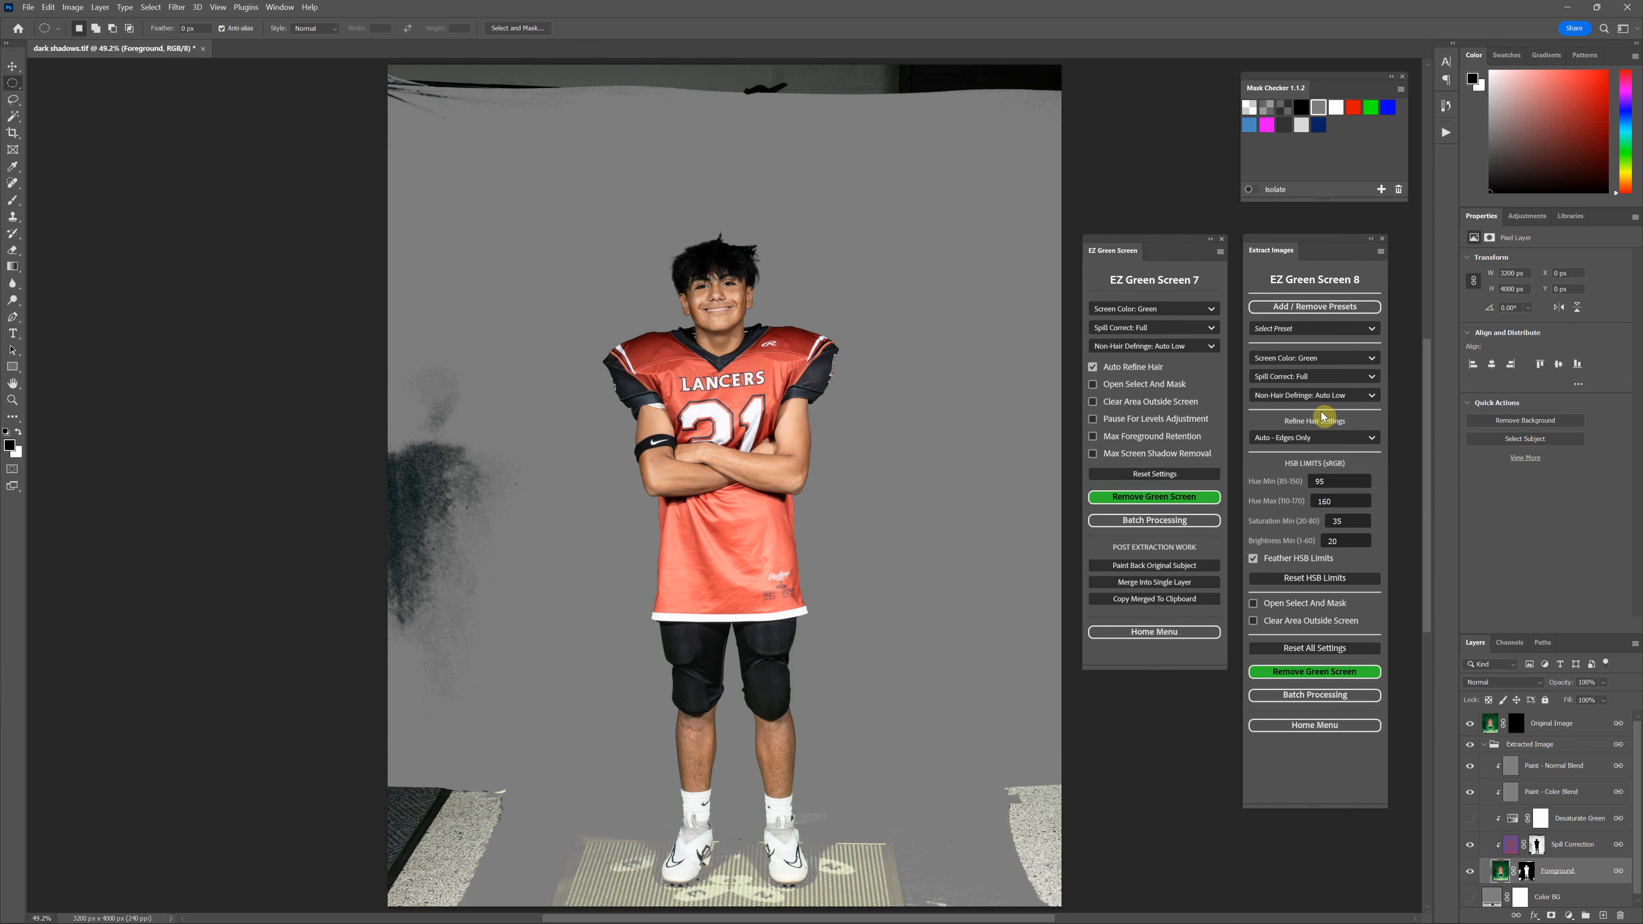
Step: Revert the football player photo to its original state and reposition the two plugin panels beside it
left_click(1448, 113)
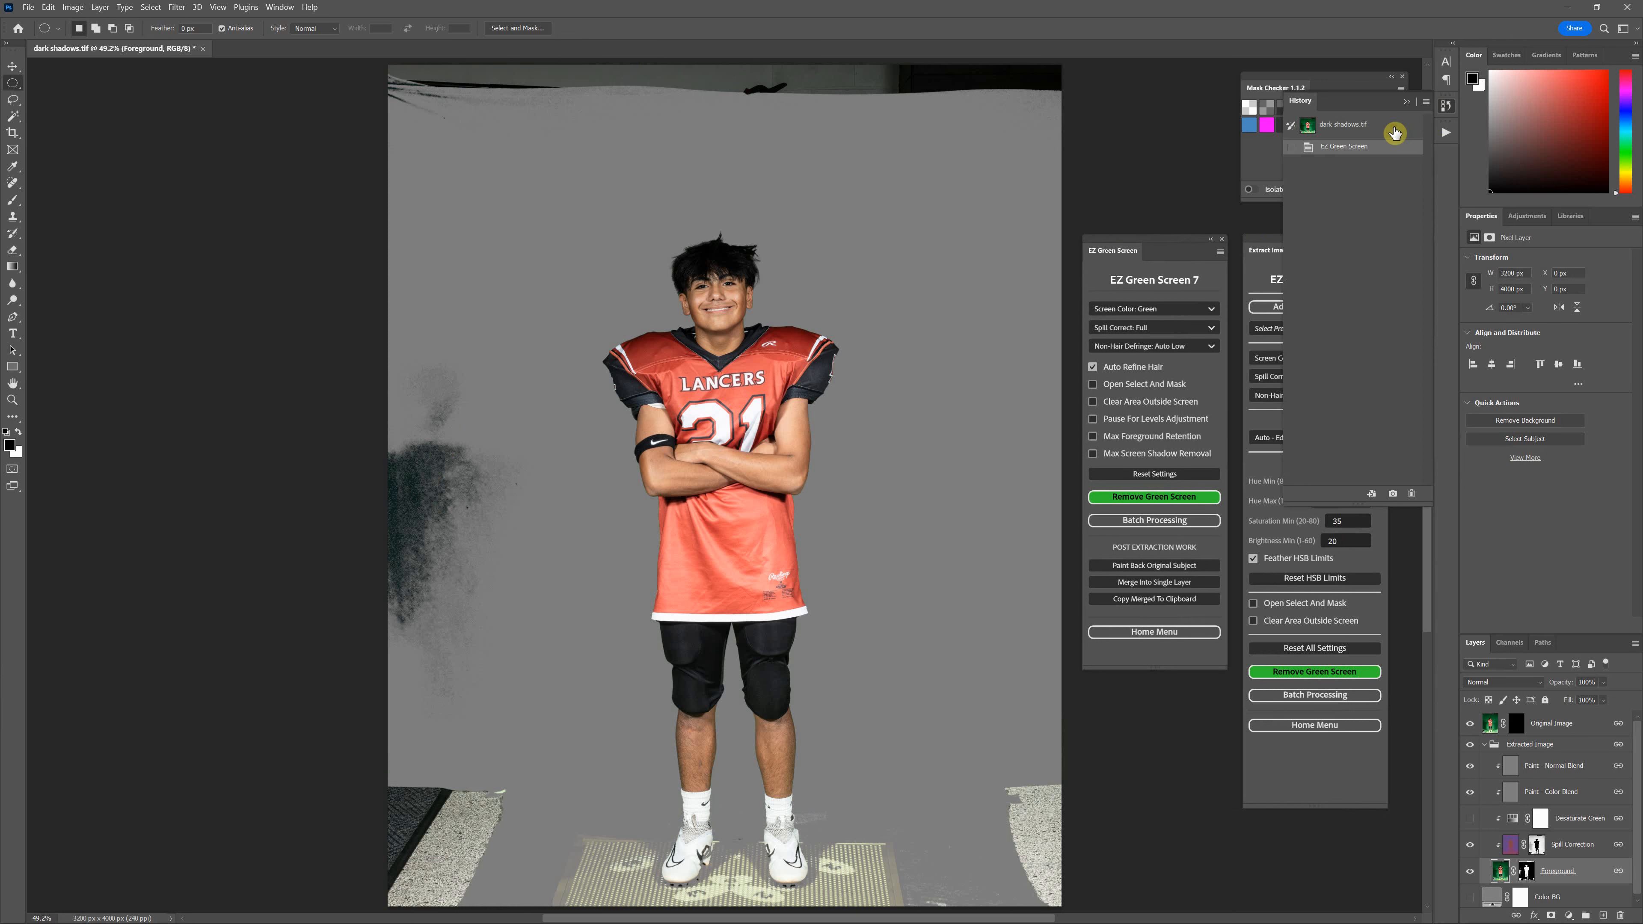
left_click(1391, 126)
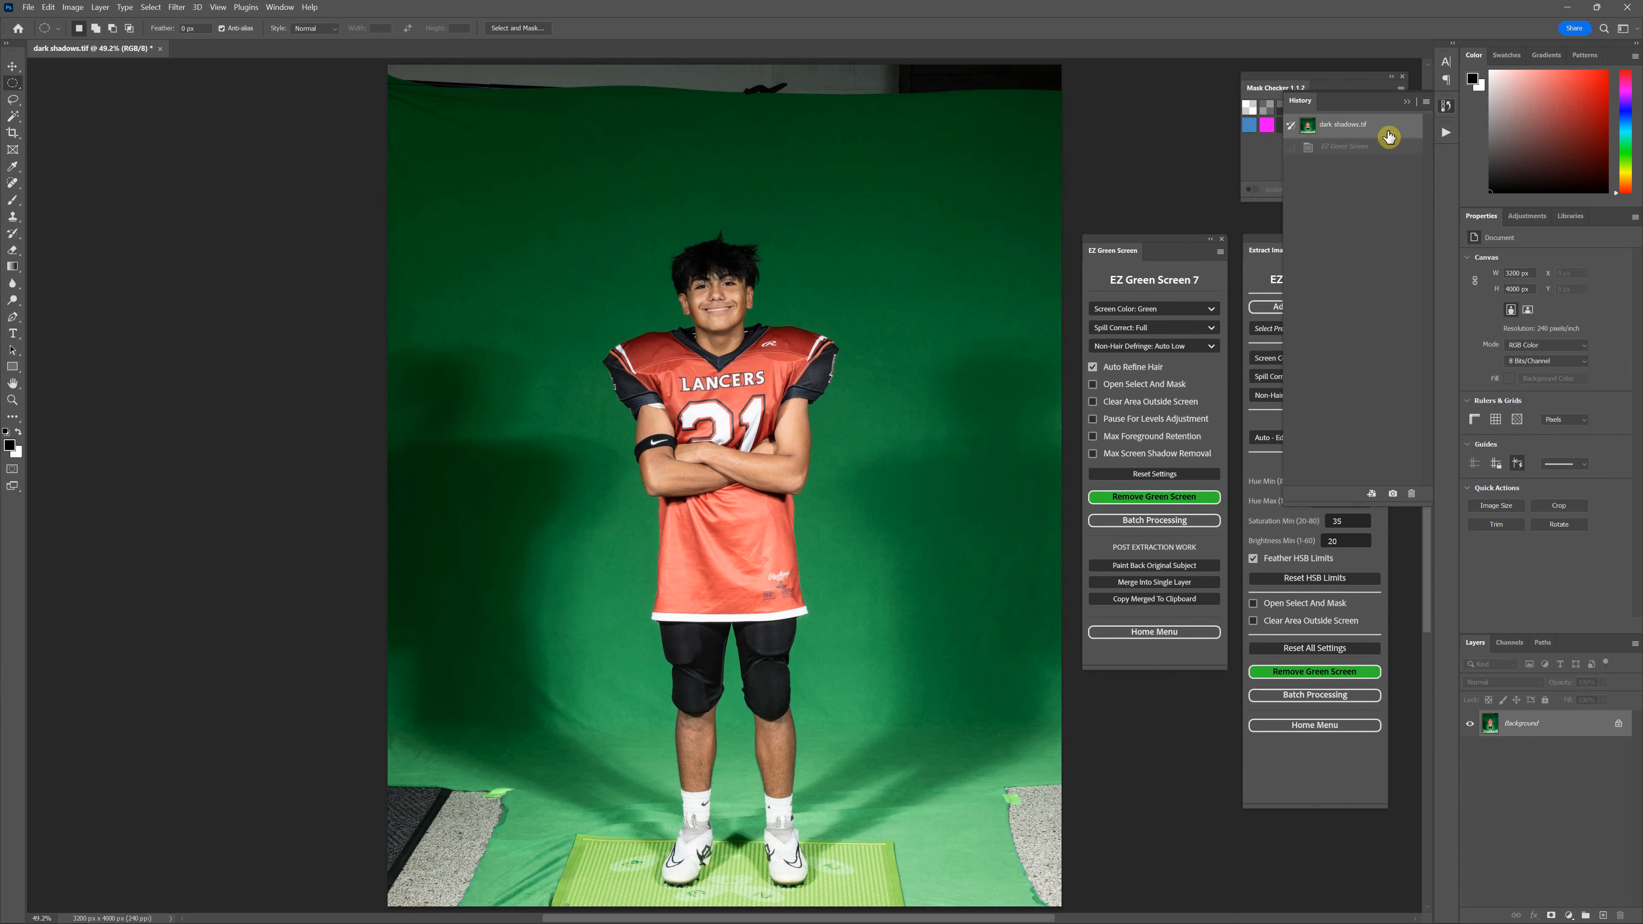
left_click(1260, 249)
left_click_drag(1186, 240, 1168, 238)
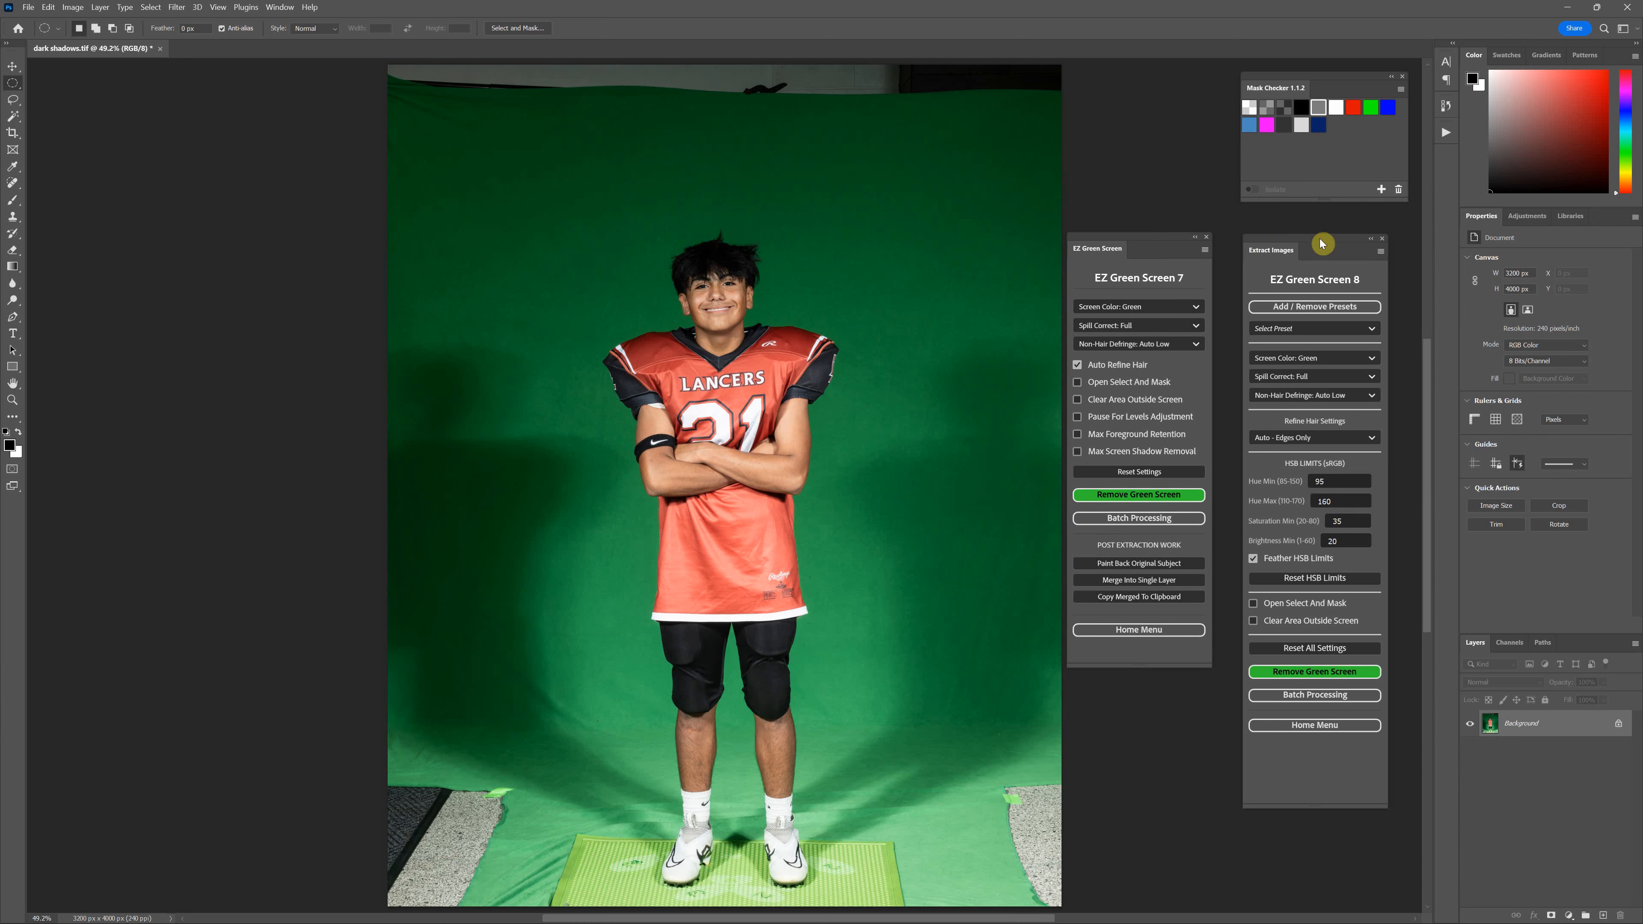
left_click_drag(1323, 245, 1326, 242)
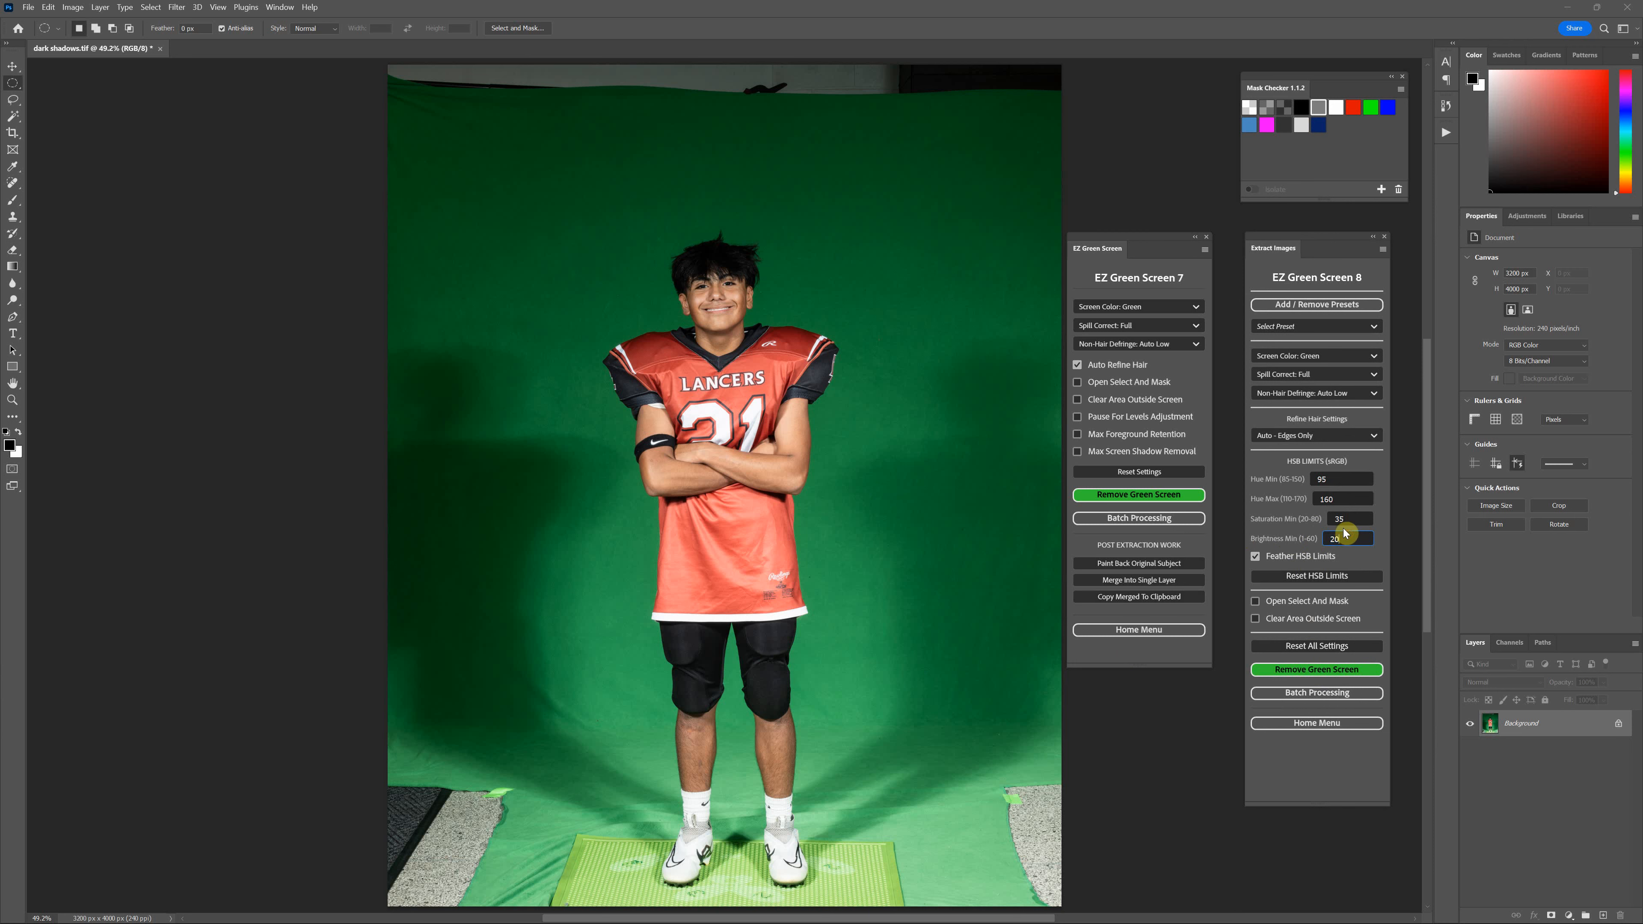
Step: Set Brightness Min to 15 in EZ Green Screen 8 and remove the green screen from the photo
left_click_drag(1350, 536, 1289, 539)
type("15")
type("35")
left_click(1339, 668)
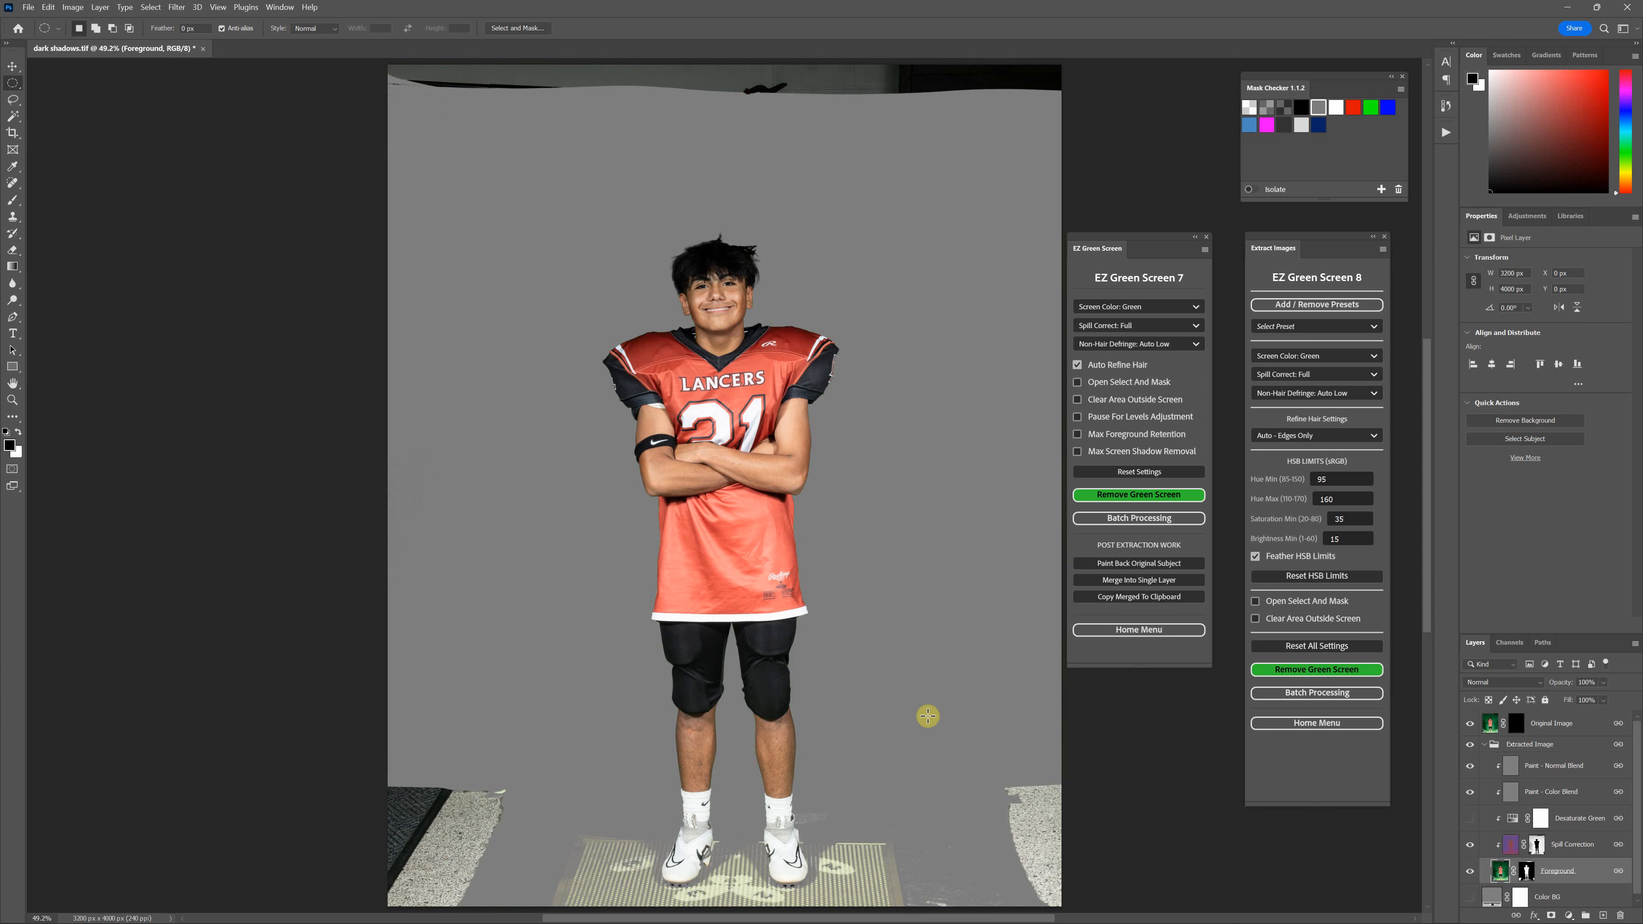
Step: Set Brightness Min back to 20 in EZ Green Screen 8 and run the green screen removal again
left_click_drag(1318, 245, 1323, 241)
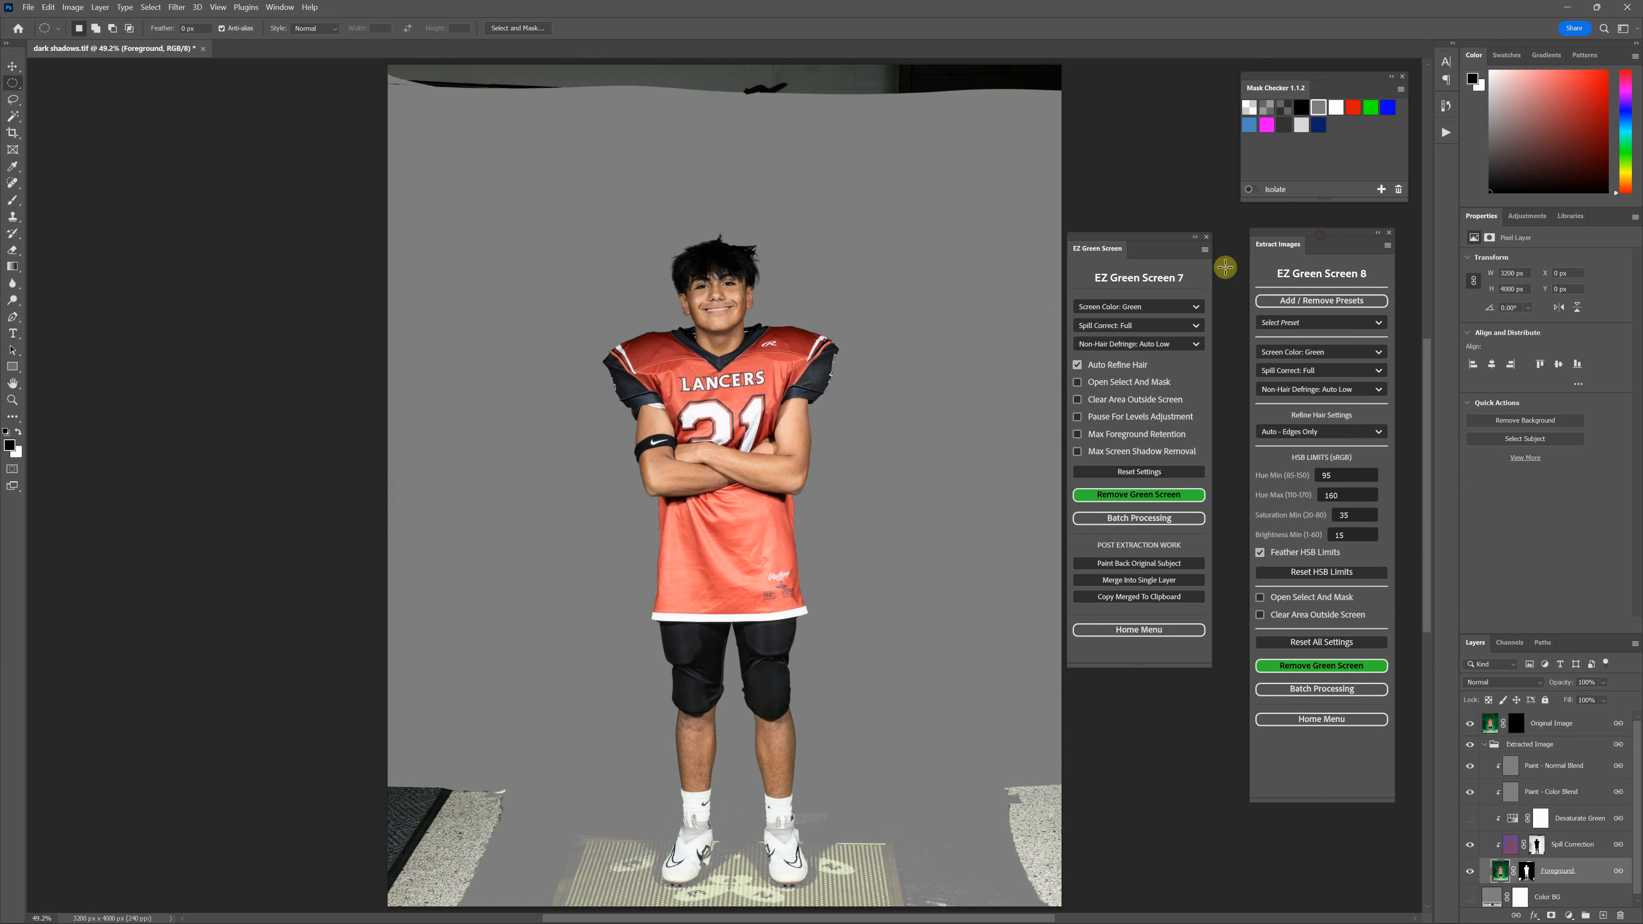
double_click(1353, 534)
key("BackSpace")
double_click(1330, 538)
left_click_drag(1346, 534, 1326, 531)
double_click(1363, 533)
type("20")
left_click(1362, 667)
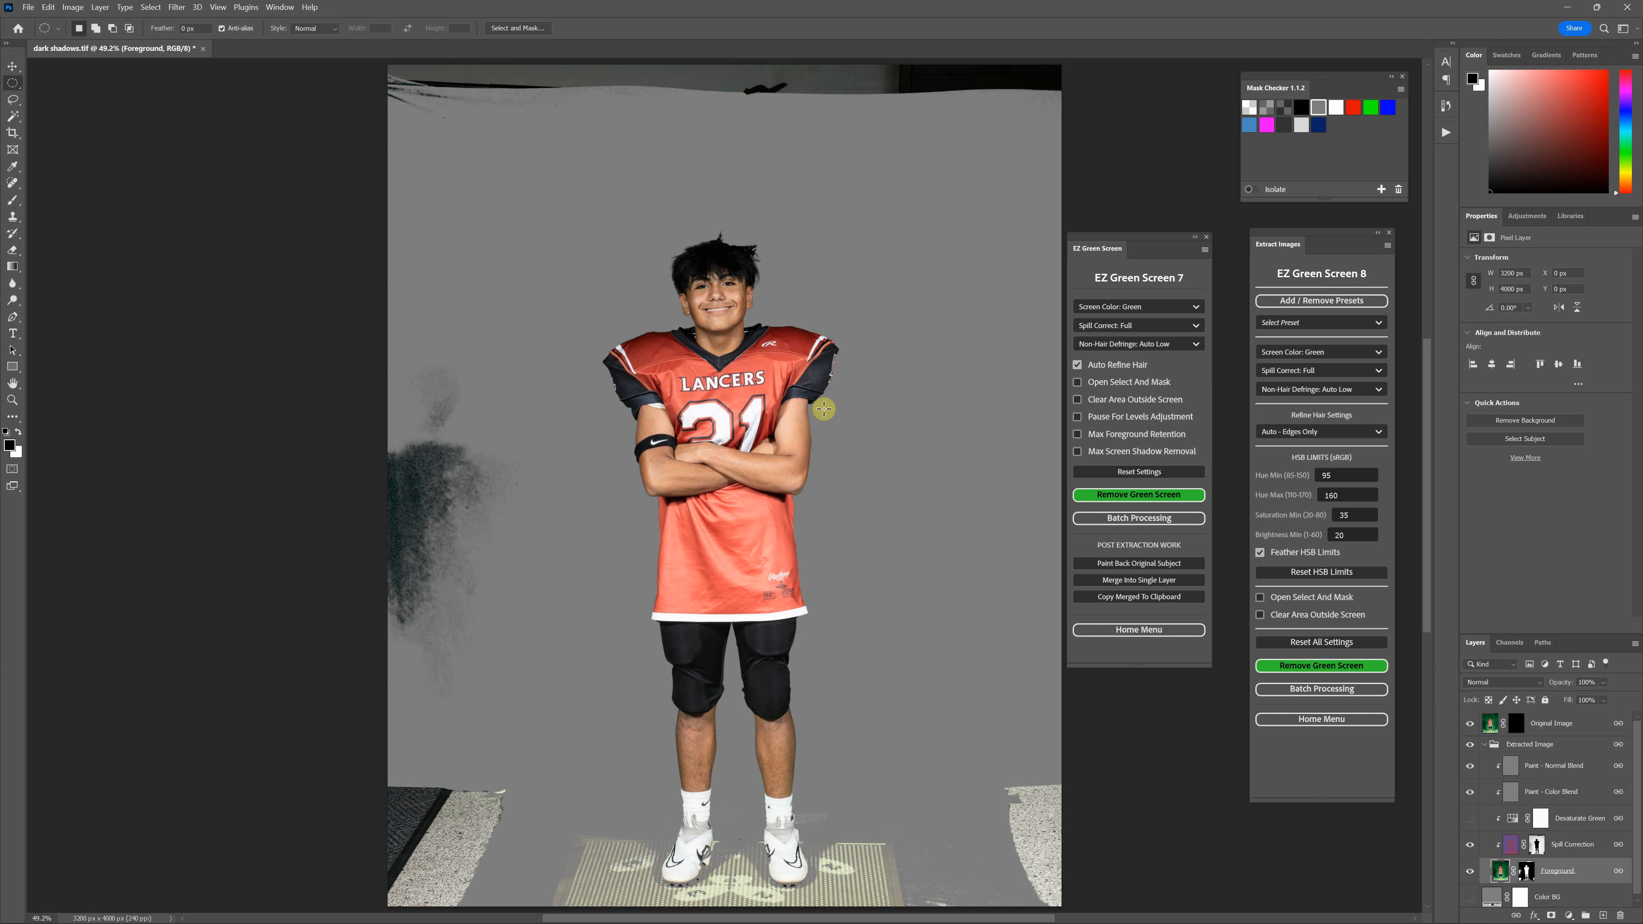
Step: Return the photo to its original opened state in the history and collapse the history list
left_click(1446, 106)
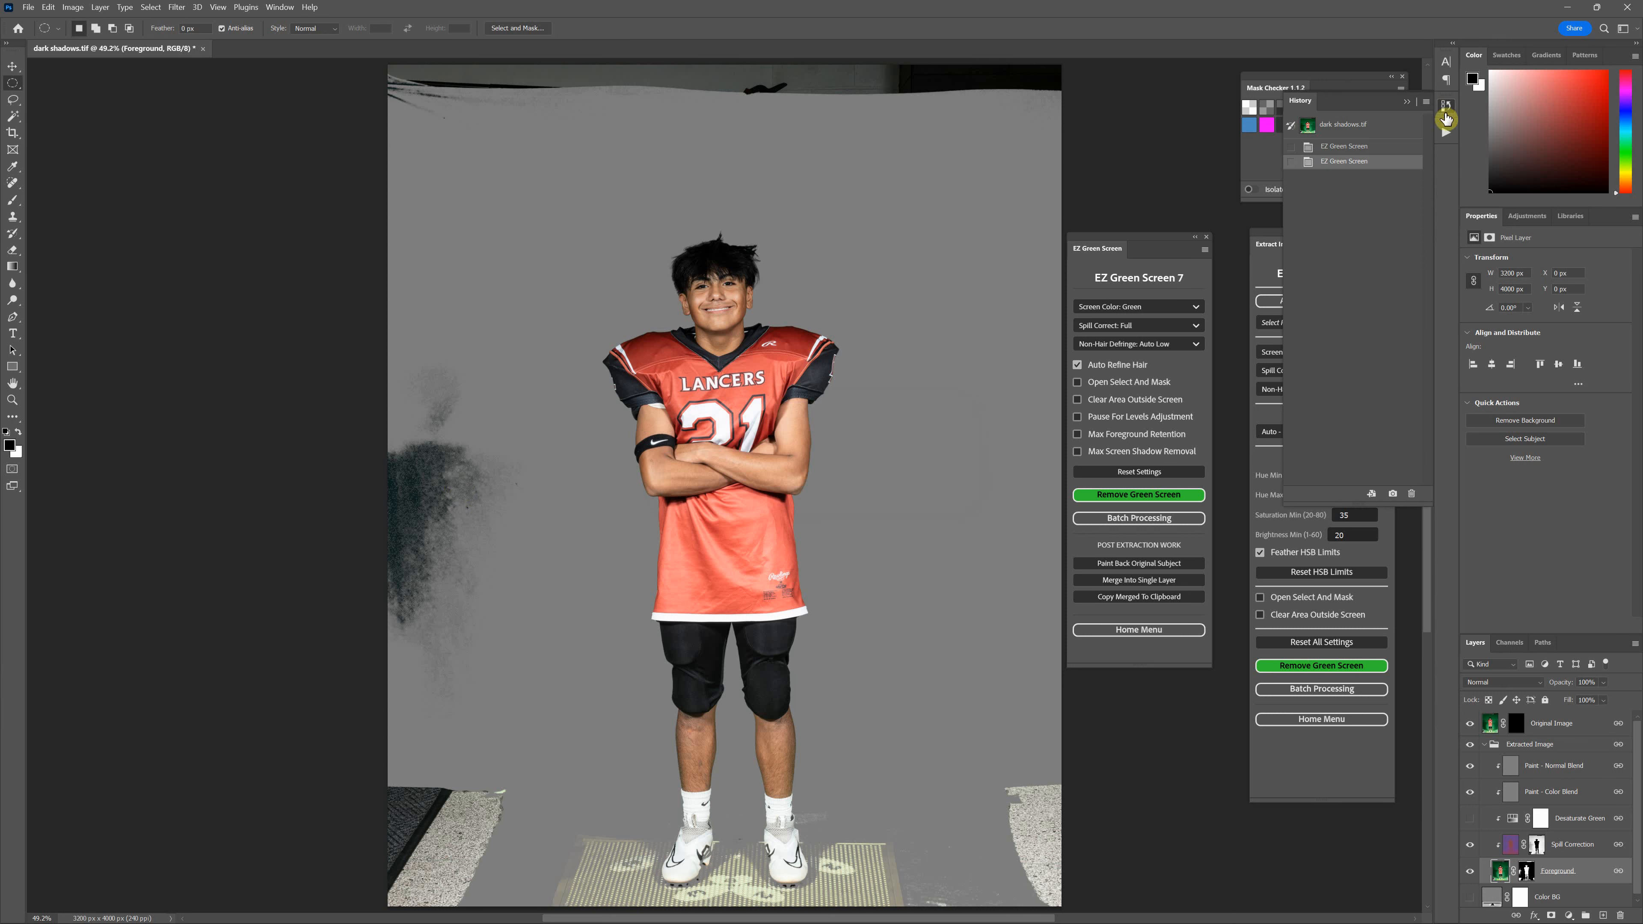
left_click(1338, 125)
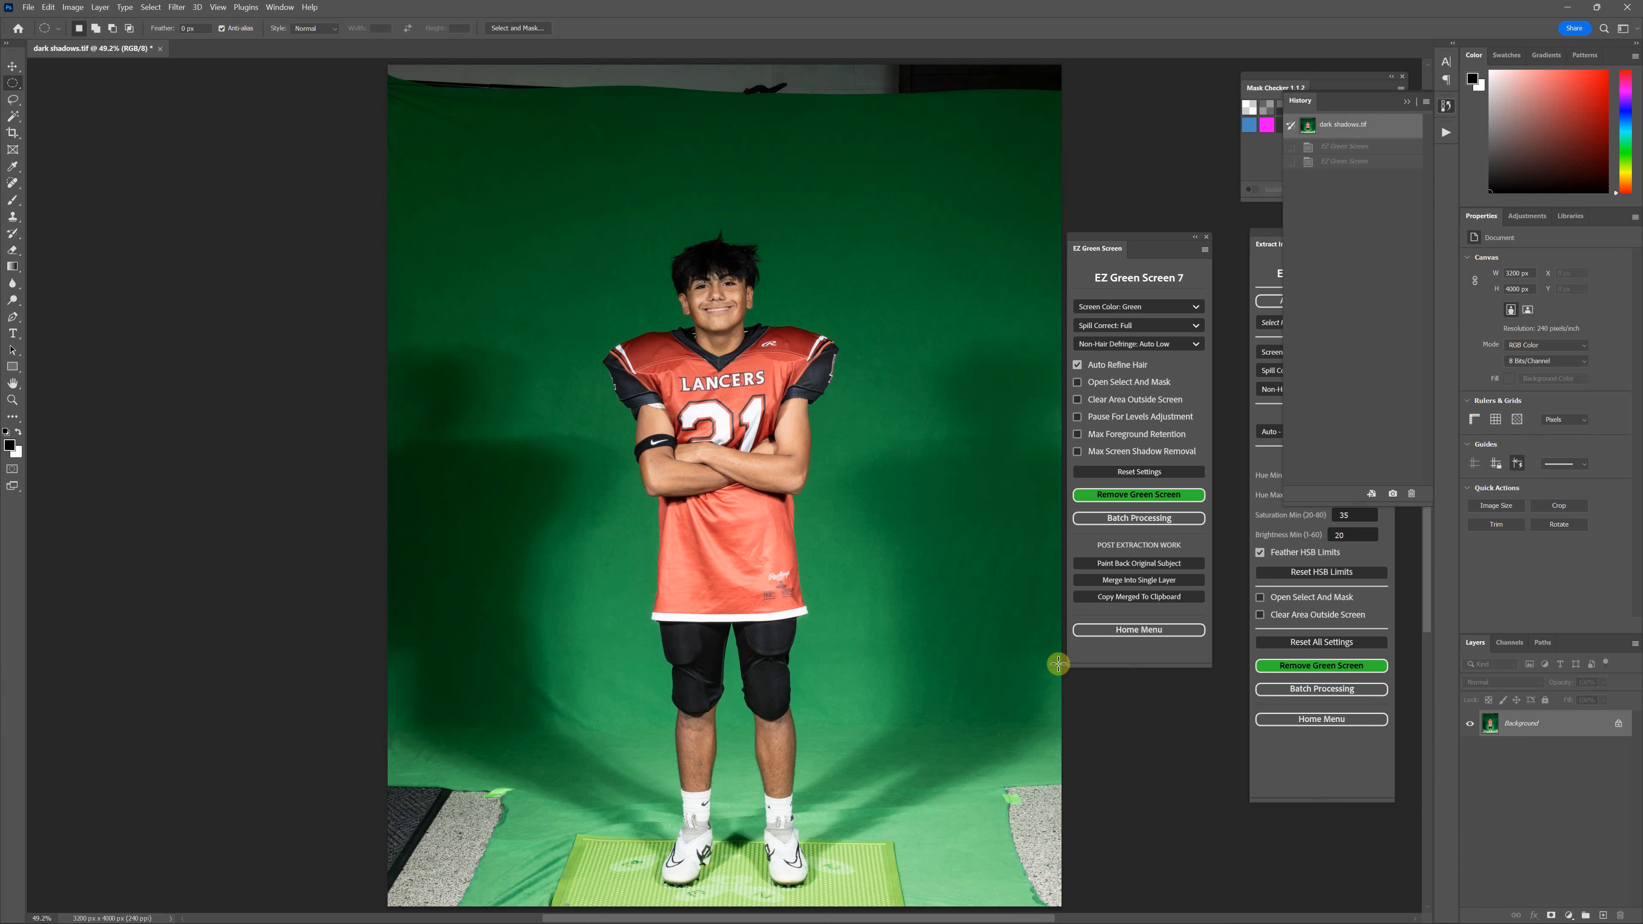
left_click(1407, 101)
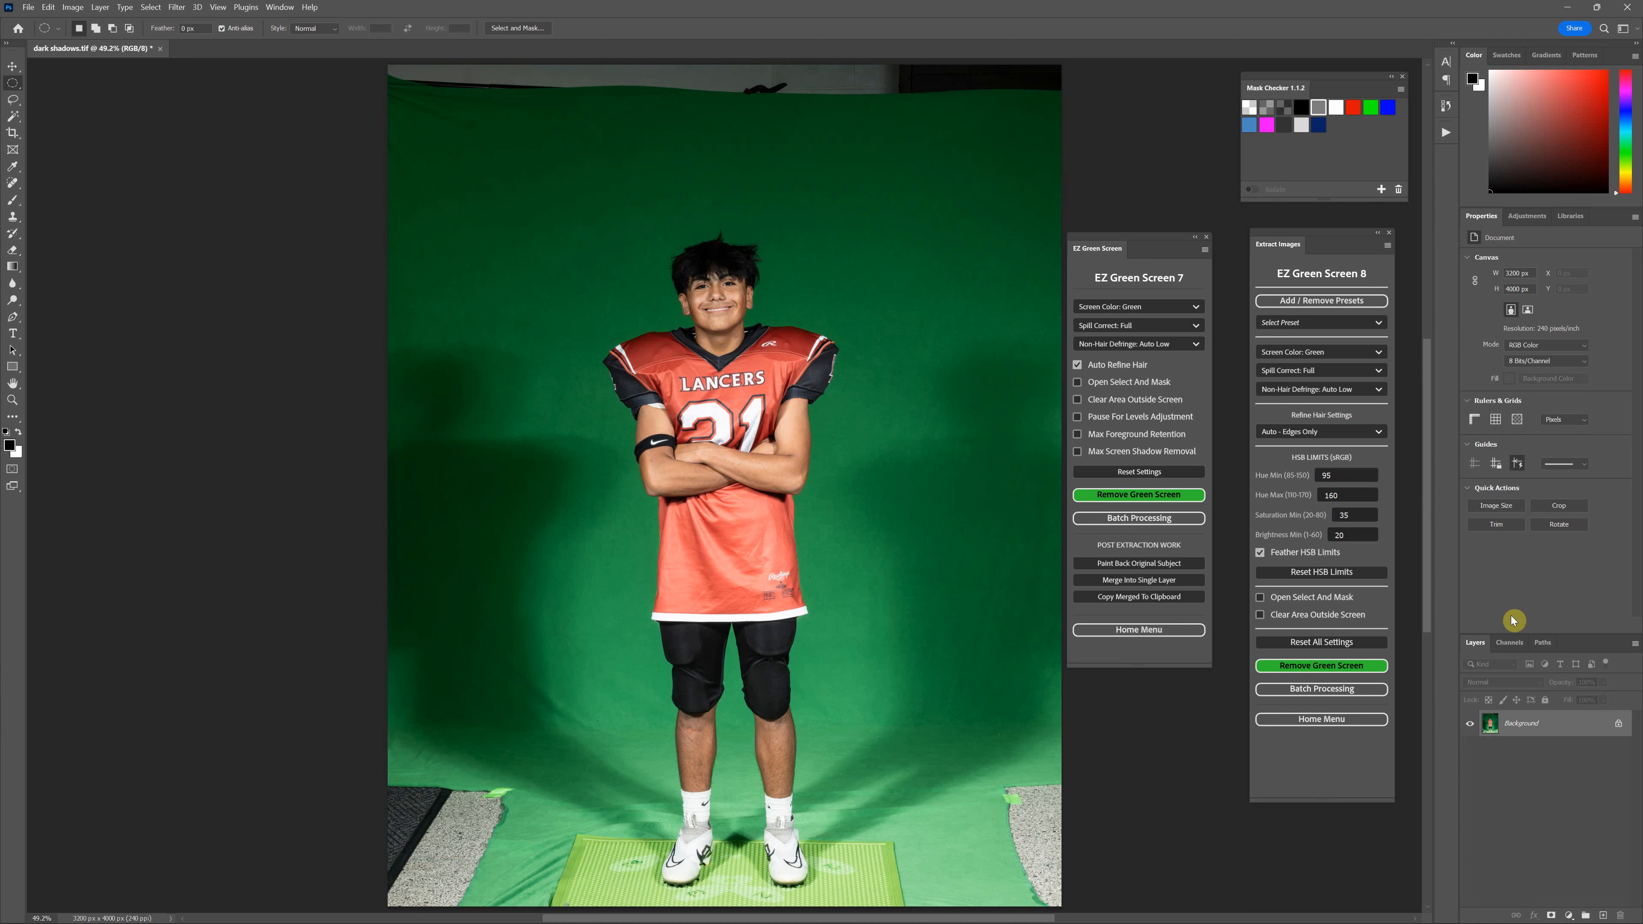
Step: Sample the light green floor mat with the foreground Color Picker to check its hue against Hue Min, and try a yellower hue
left_click(1333, 534)
left_click(1341, 535)
key("shift+Tab")
double_click(1316, 475)
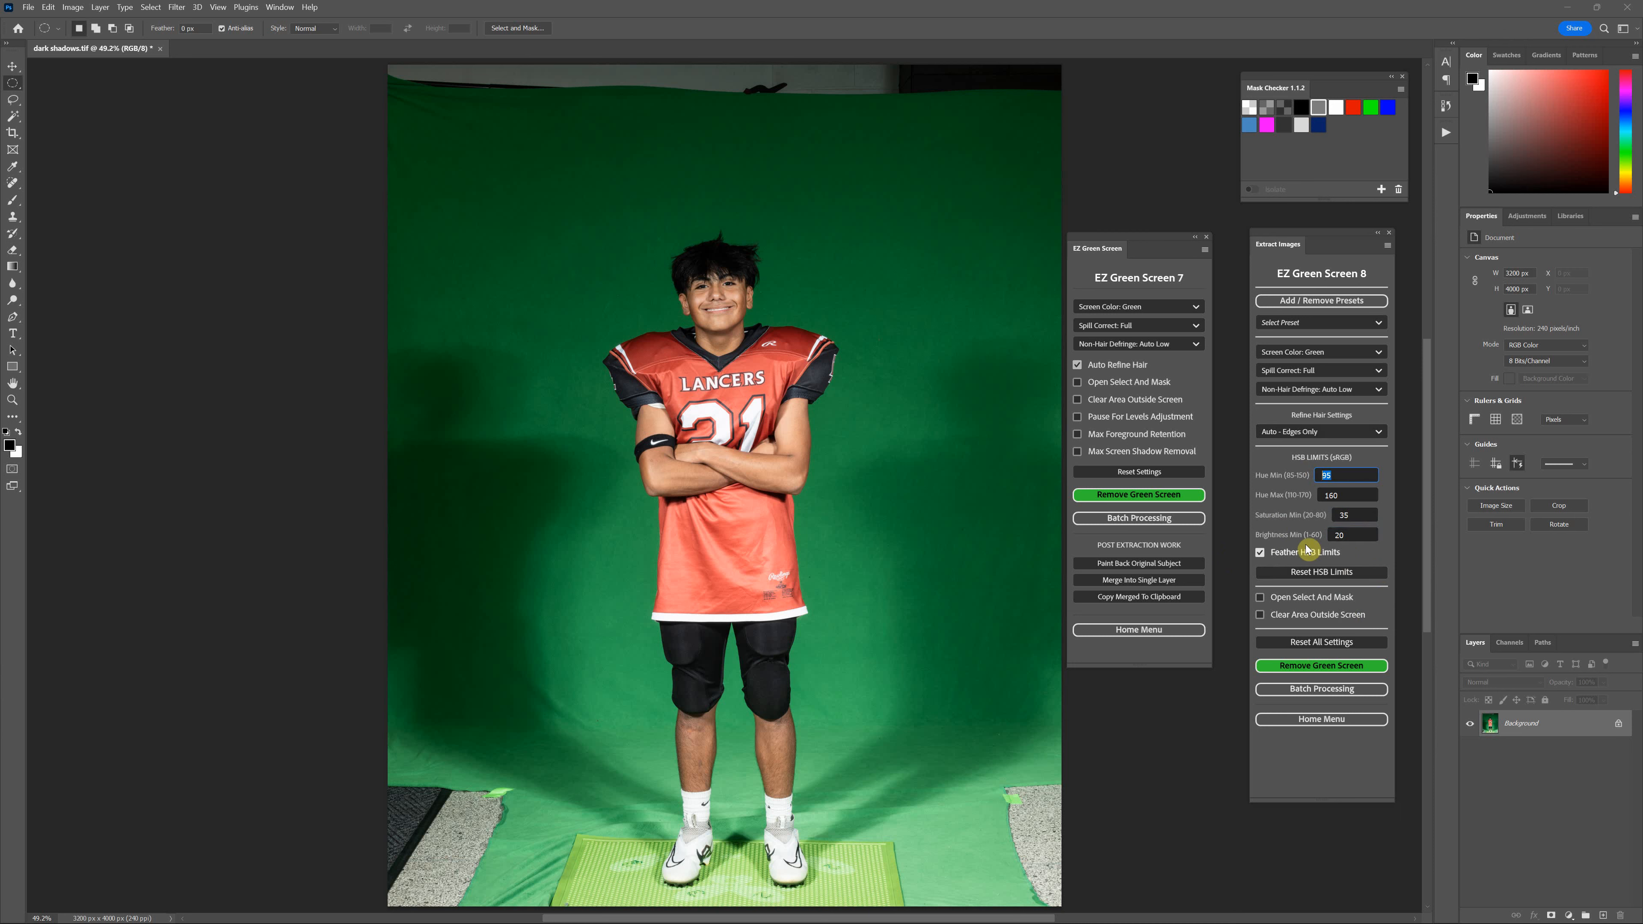
left_click(9, 445)
left_click(632, 879)
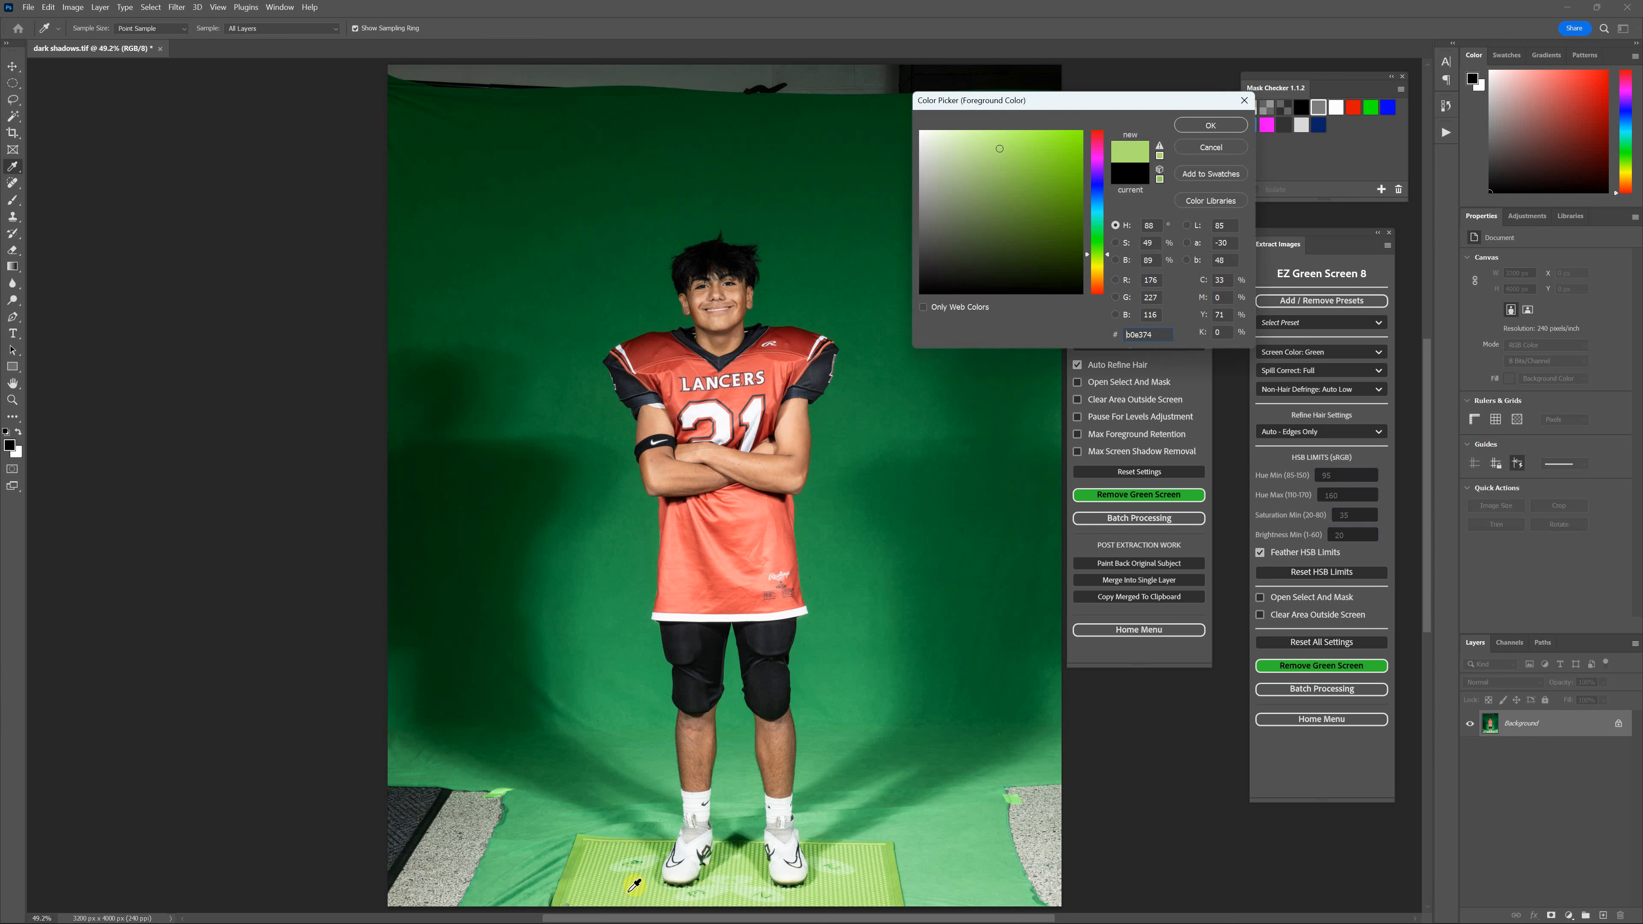
left_click(632, 887)
left_click(632, 886)
left_click_drag(1155, 223, 1136, 222)
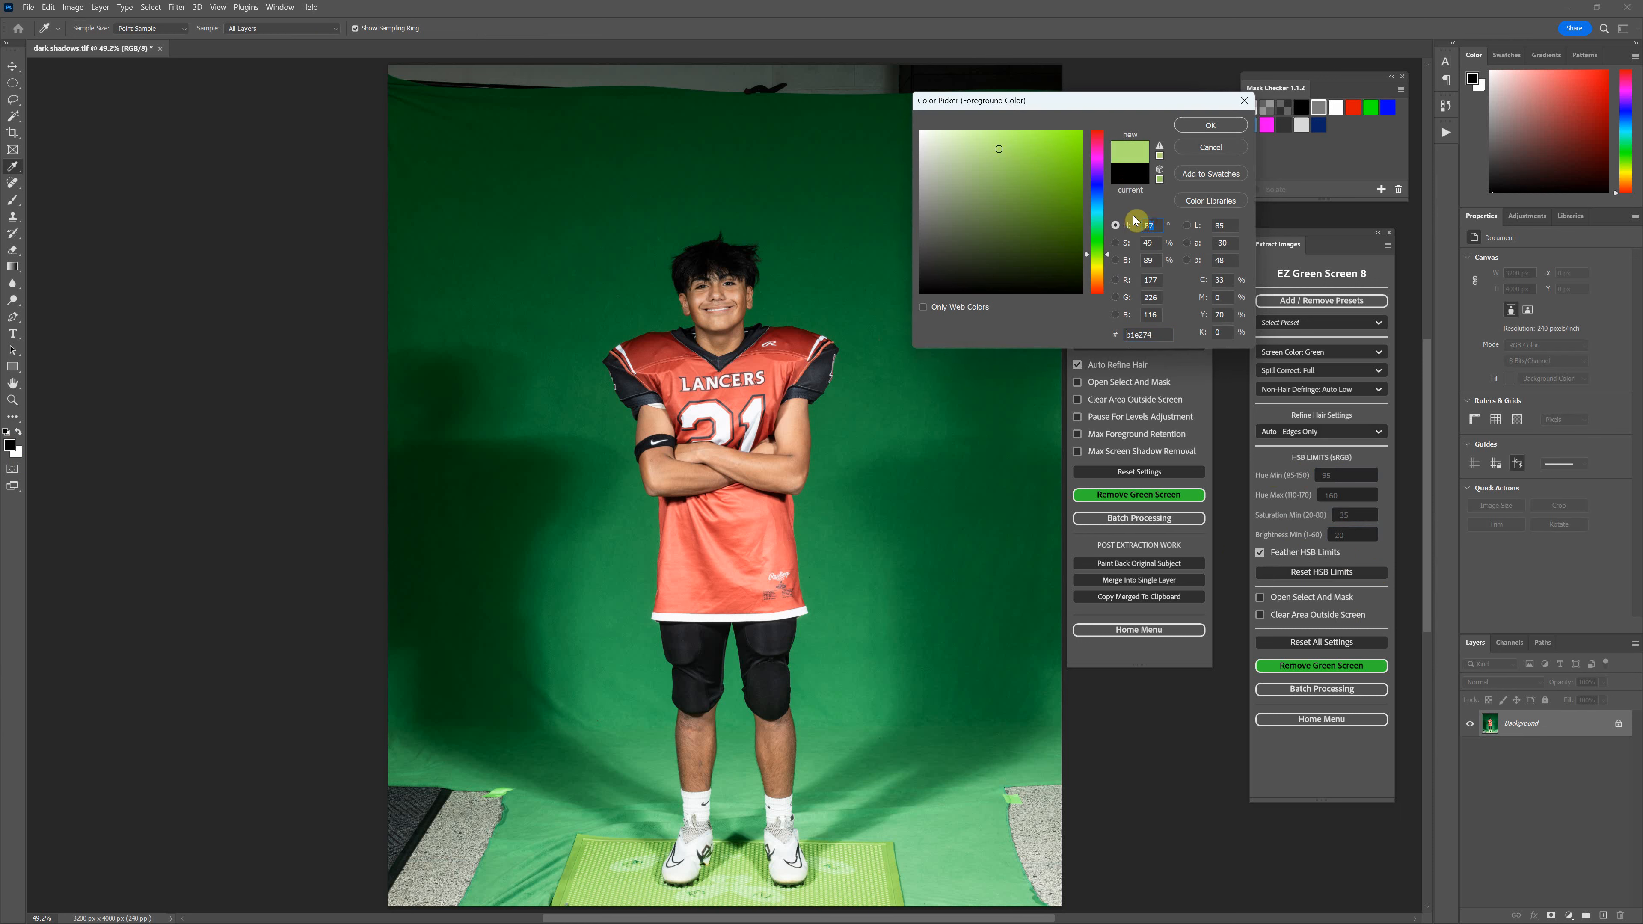
left_click(1099, 238)
left_click_drag(1102, 244, 1105, 265)
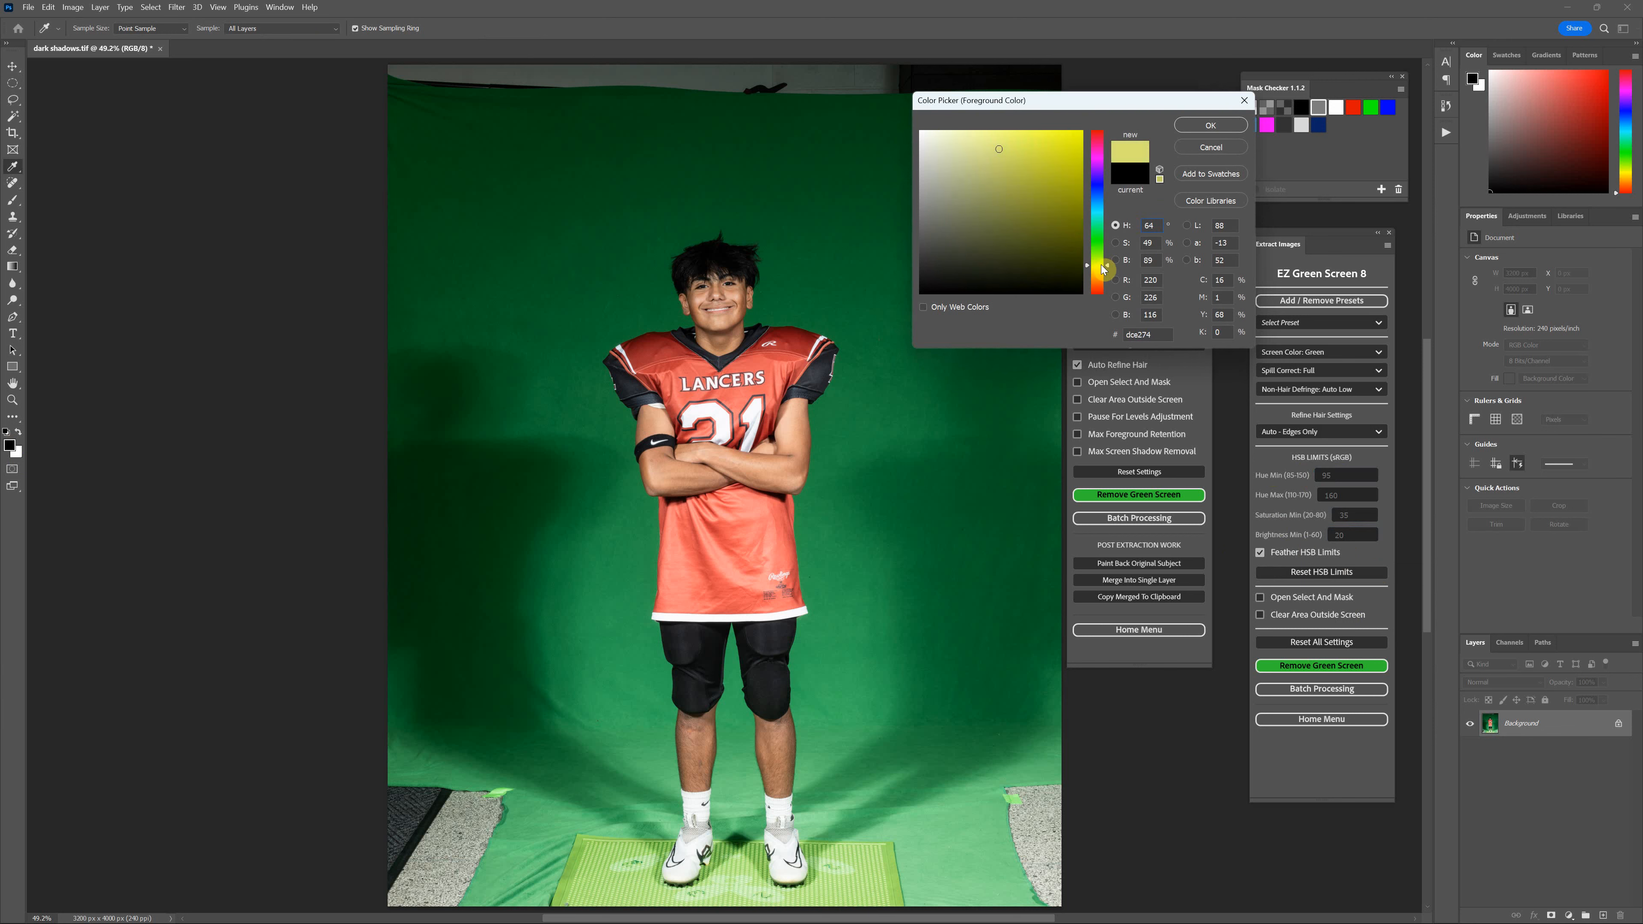
Step: Sample several more spots on the floor mat to compare their hue values, and close the Color Picker without applying a color
left_click(607, 887)
left_click(604, 889)
left_click(602, 890)
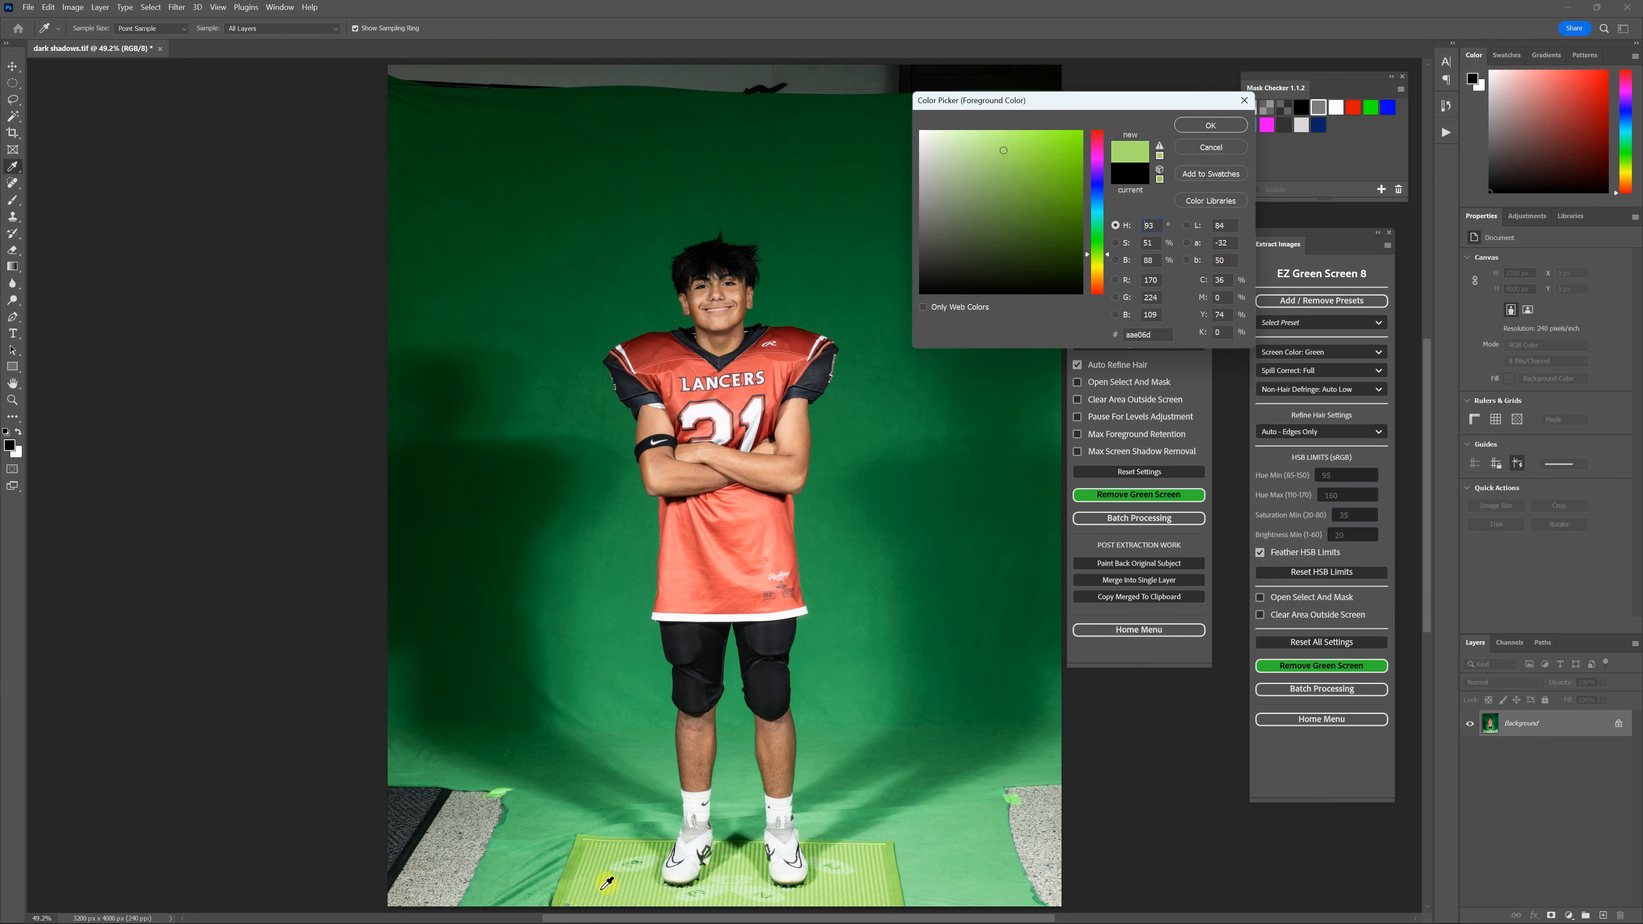
left_click(601, 891)
left_click(600, 892)
left_click(600, 892)
left_click(600, 892)
left_click(601, 892)
left_click(600, 892)
left_click(599, 893)
left_click(602, 887)
left_click(602, 888)
left_click(600, 888)
left_click(600, 888)
left_click(598, 887)
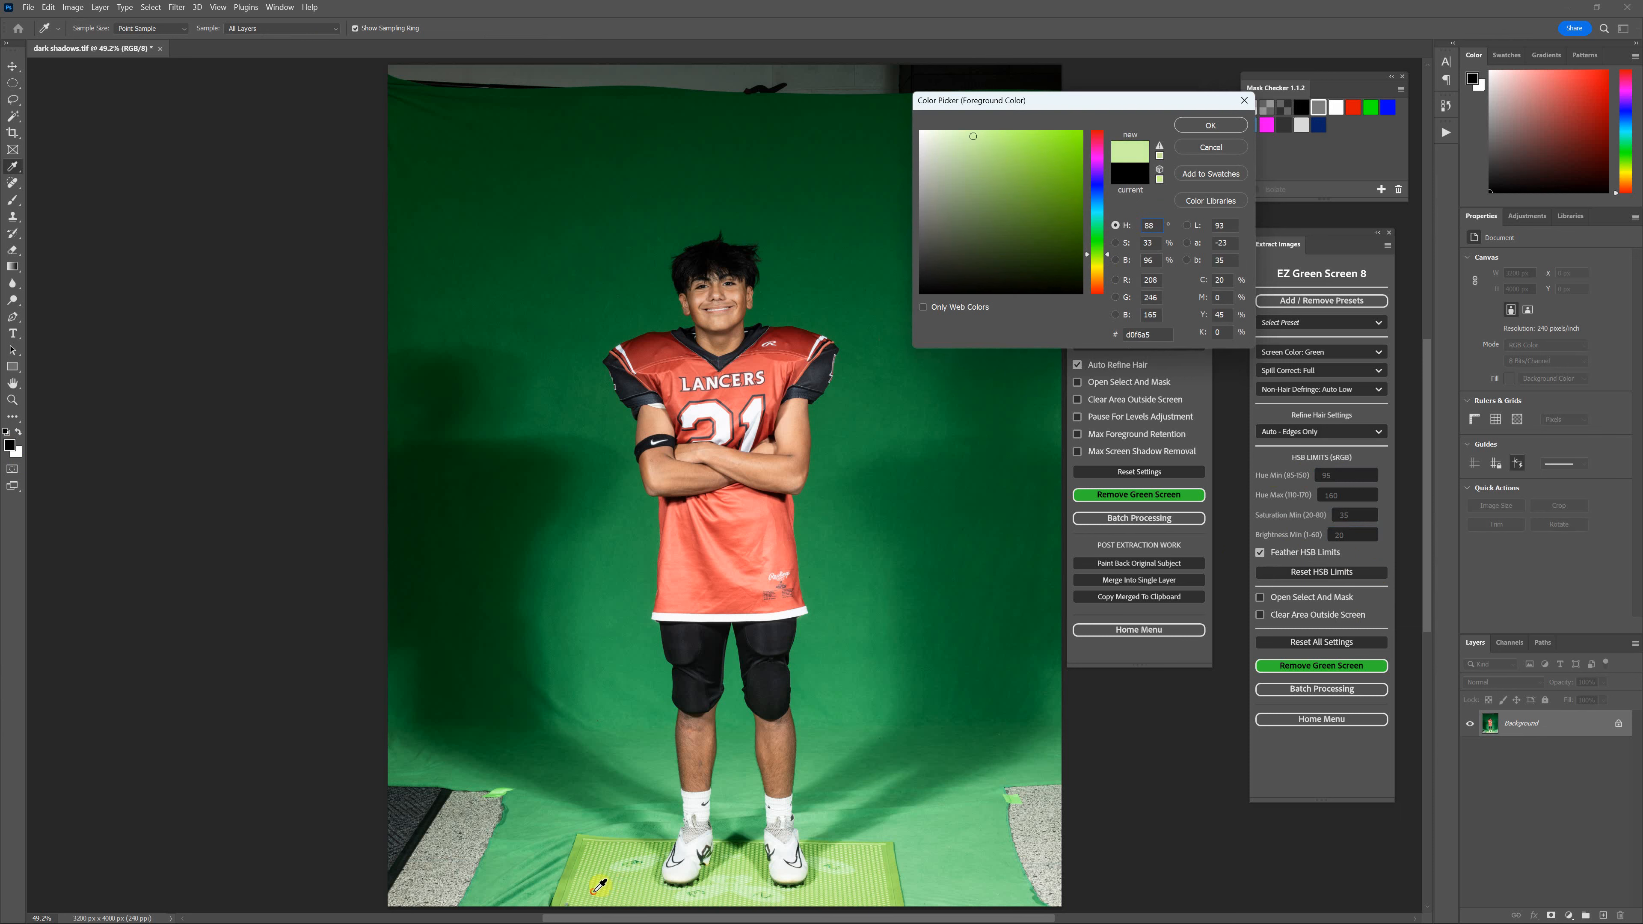
left_click(1211, 147)
Step: Open the Hue Min limit in EZ Green Screen 8 for editing and move its panel closer to the EZ Green Screen 7 panel
double_click(1327, 476)
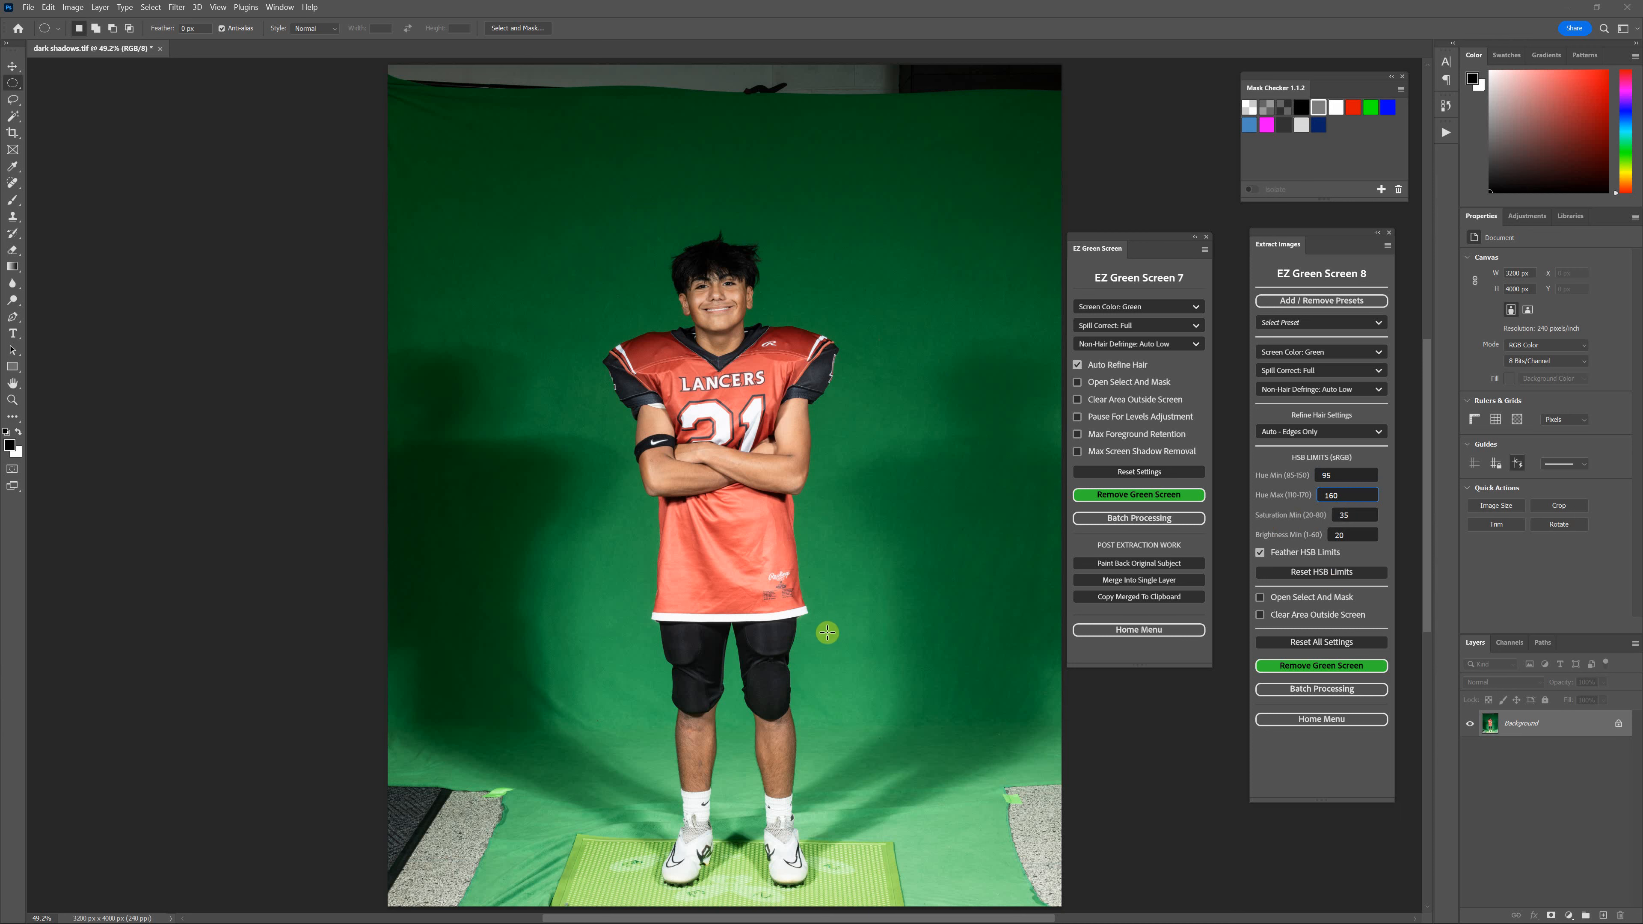
left_click(1341, 466)
left_click_drag(1326, 236, 1310, 241)
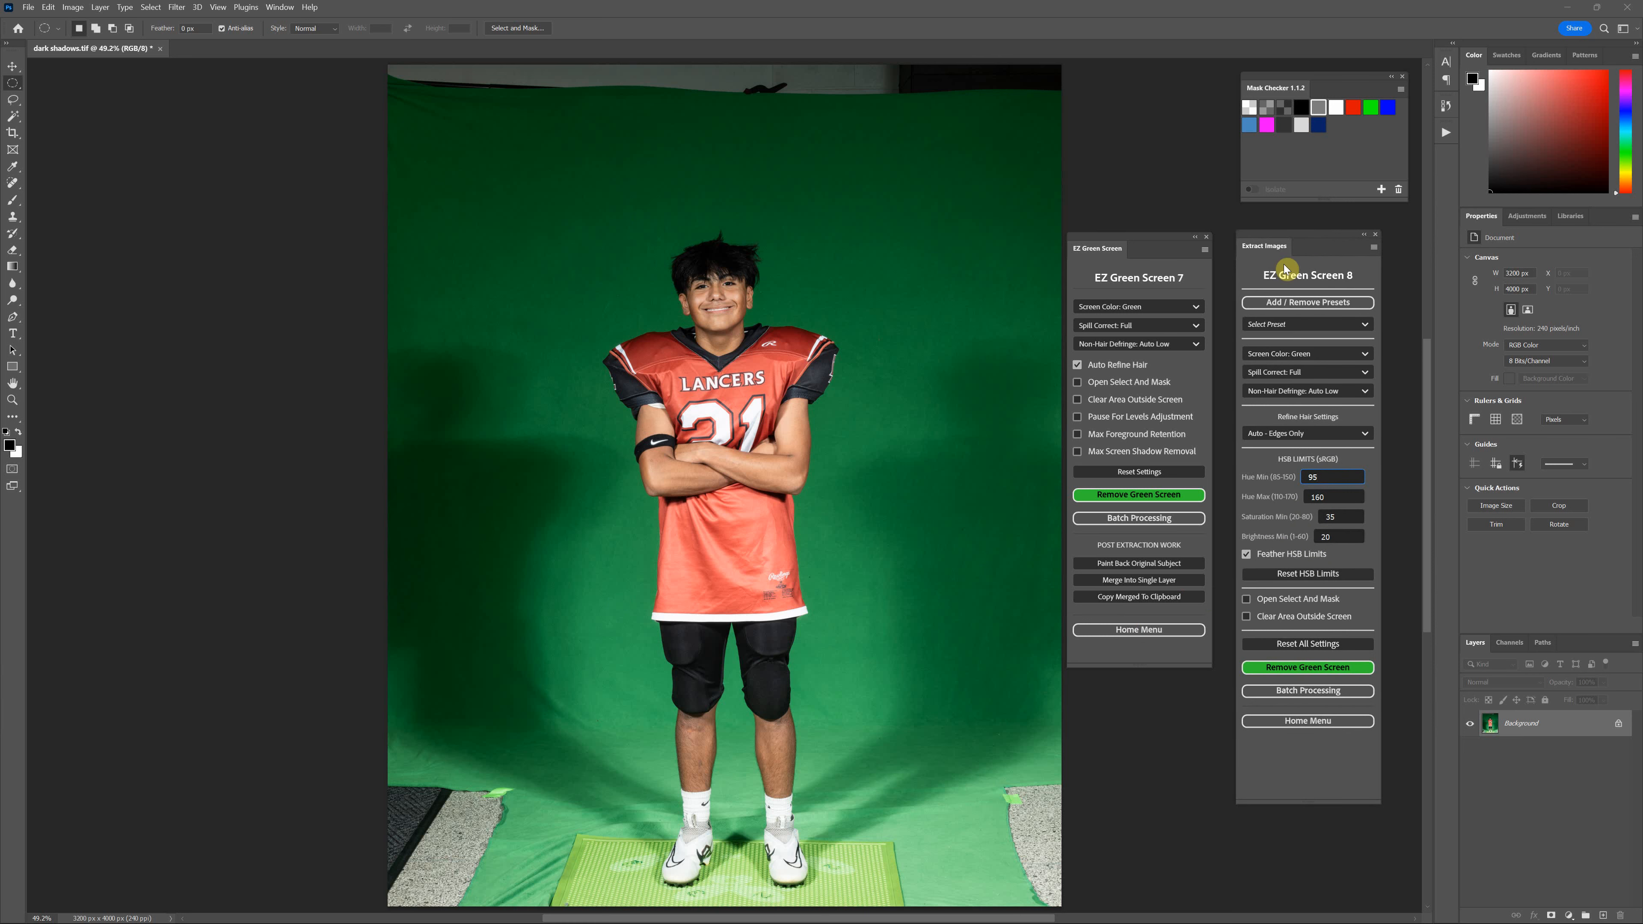